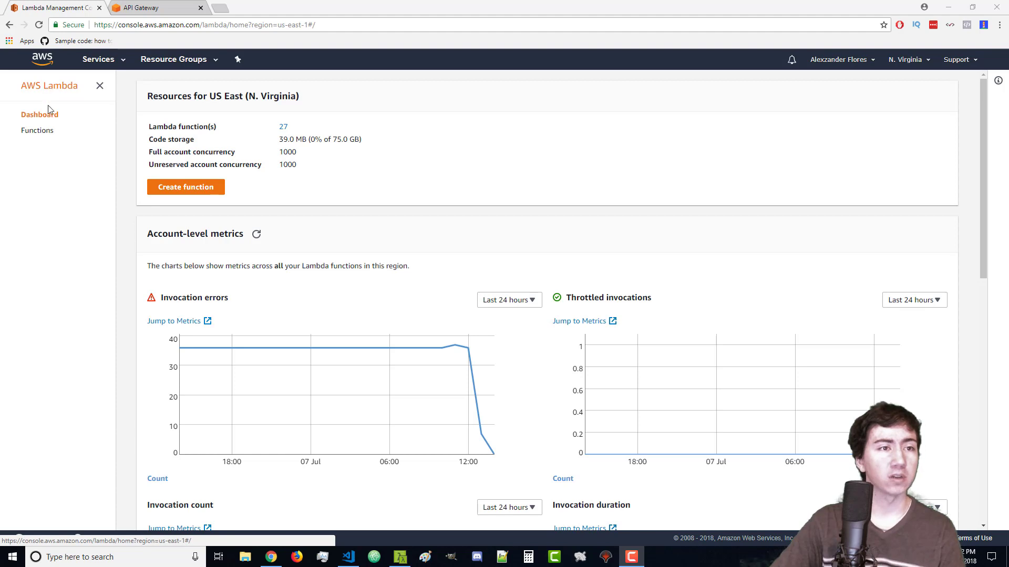
# - Start a new Lambda function authored from scratch, named tutorial, with the Node.js 8.10 runtime
pyautogui.click(37, 138)
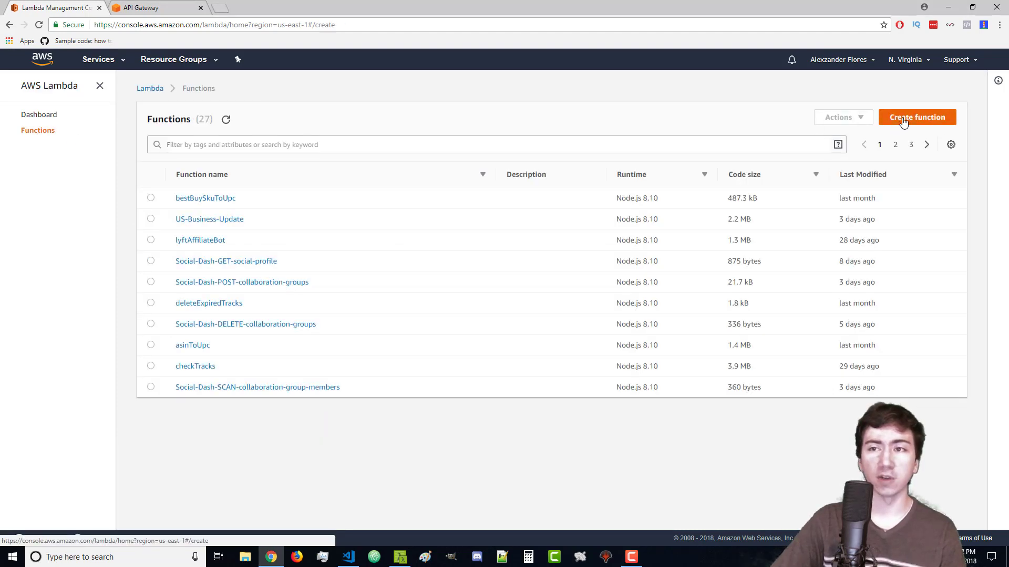
pyautogui.click(903, 118)
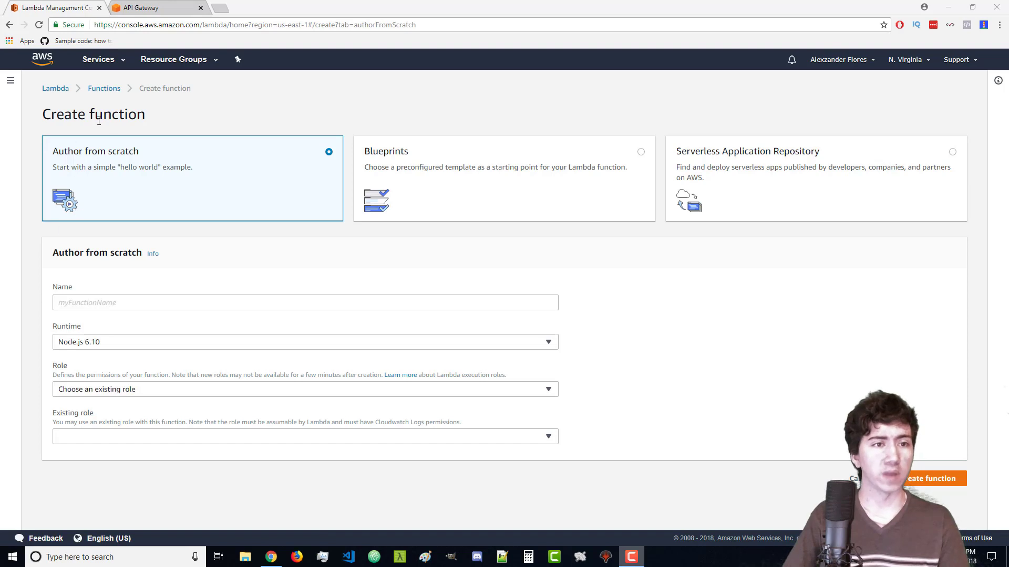
pyautogui.click(107, 304)
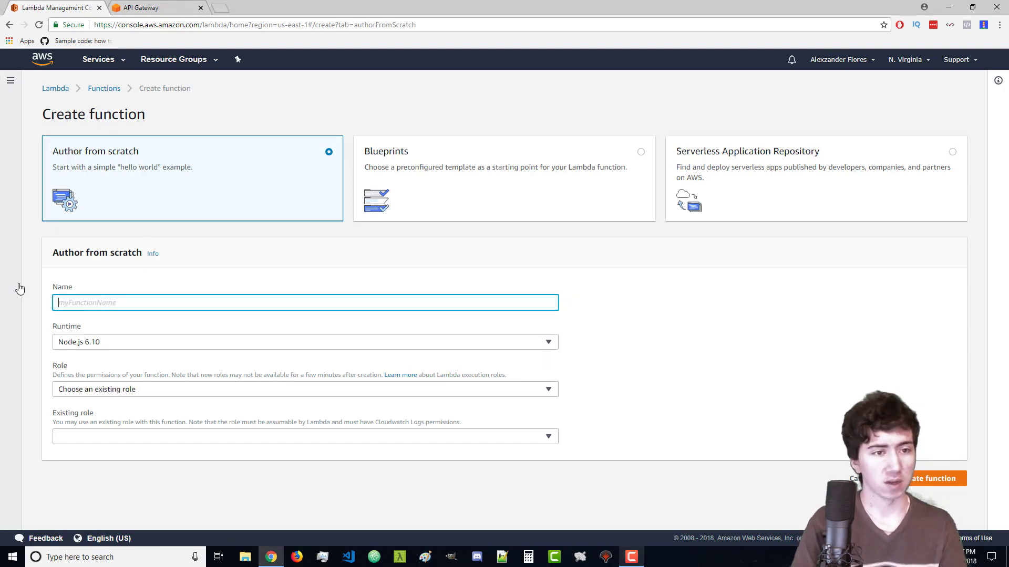
pyautogui.write('tutorial')
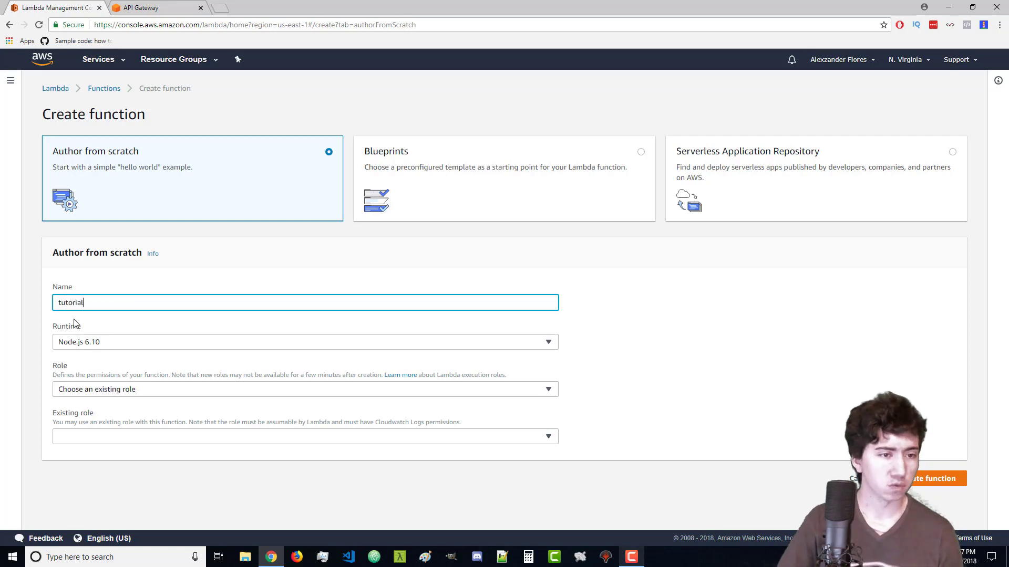
pyautogui.click(71, 345)
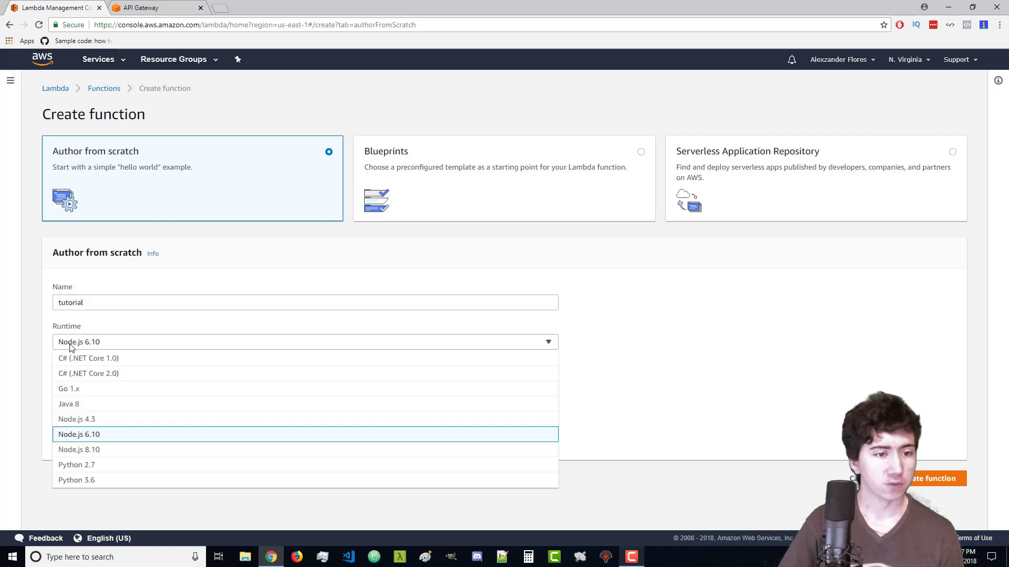
pyautogui.click(87, 449)
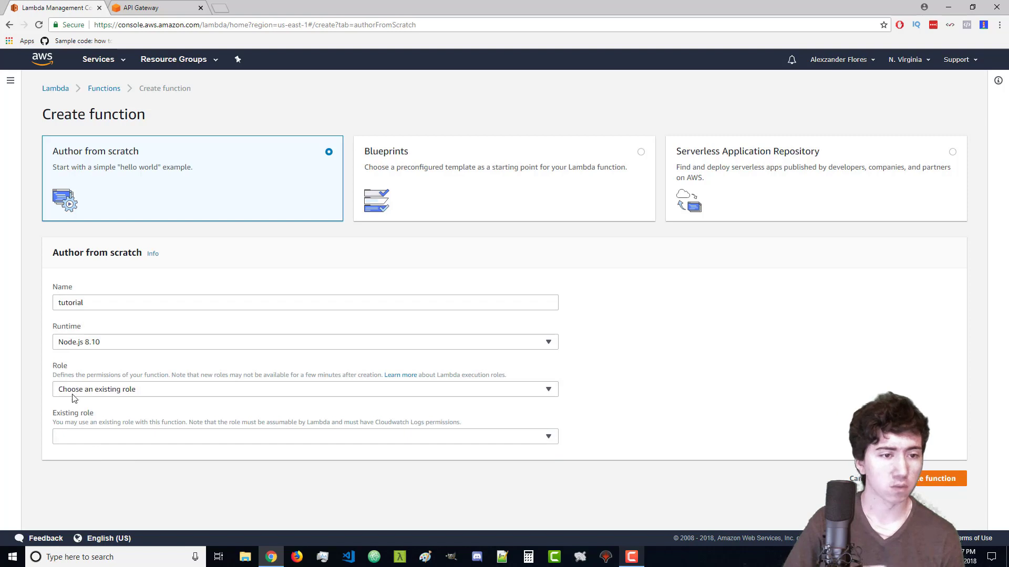
# - Create and allow a custom IAM role named lambda_basic_execution after reviewing its policy document, and create the tutorial function with it
pyautogui.click(82, 443)
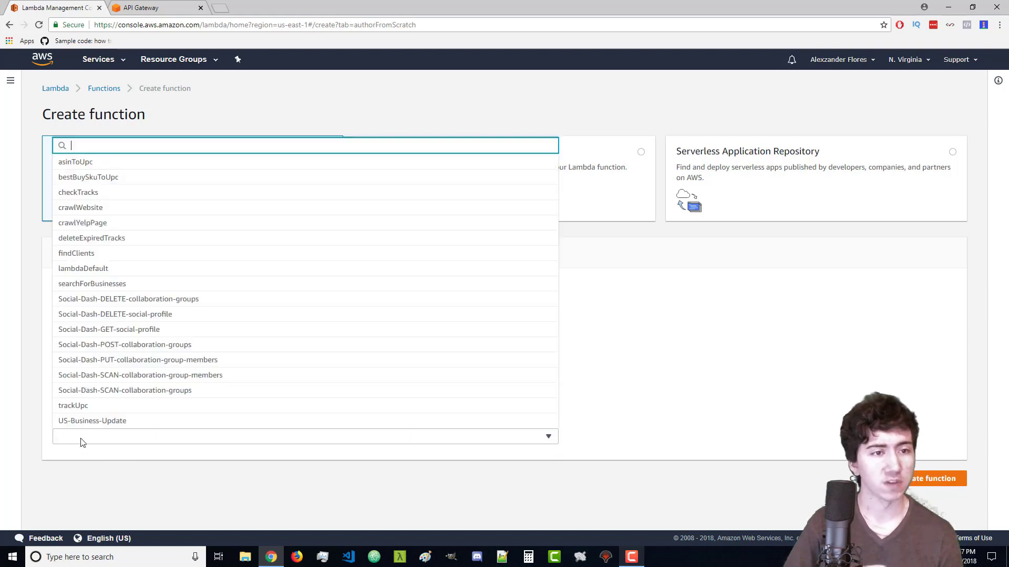
pyautogui.click(79, 483)
pyautogui.click(88, 390)
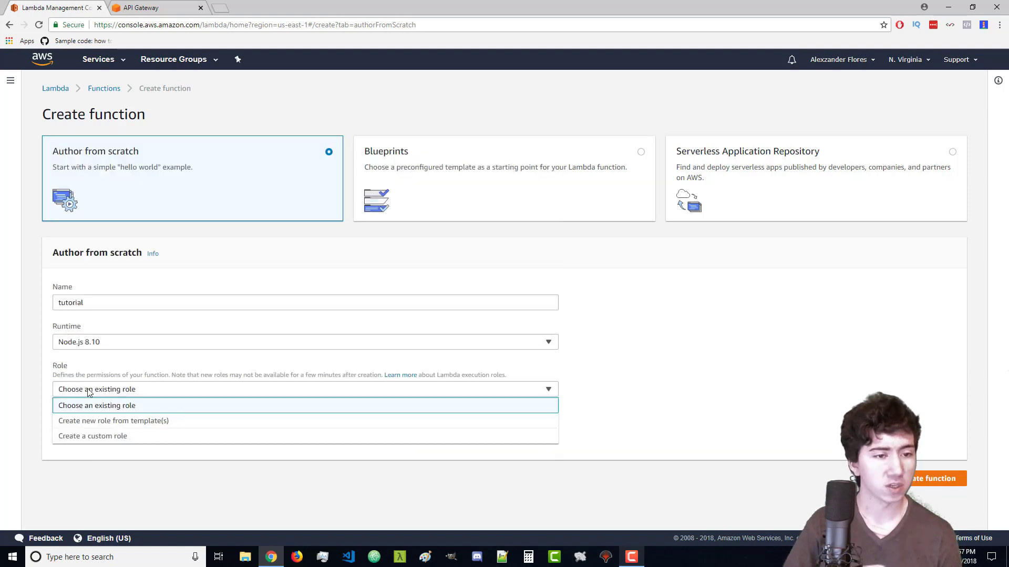
pyautogui.click(111, 438)
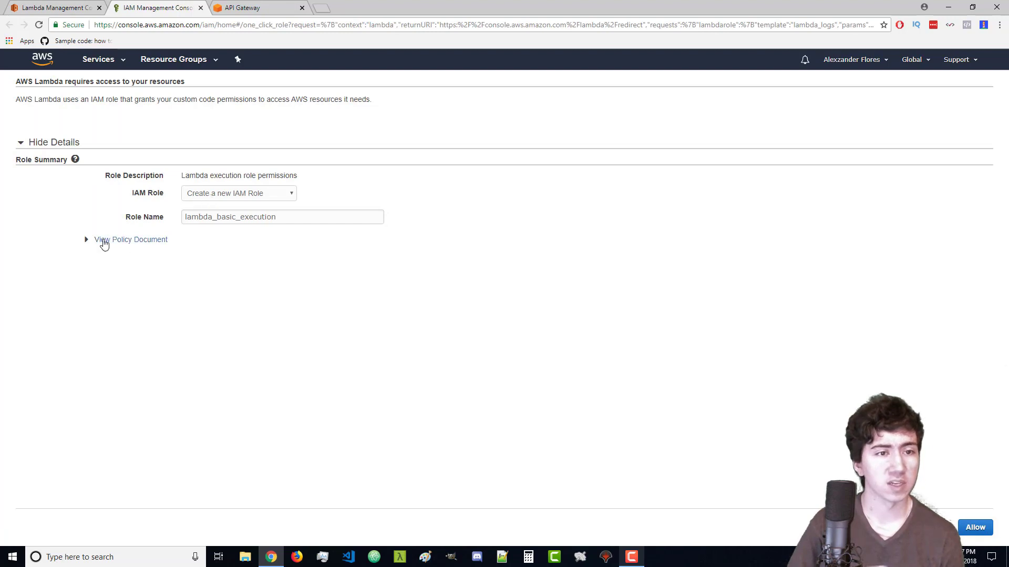
pyautogui.click(100, 240)
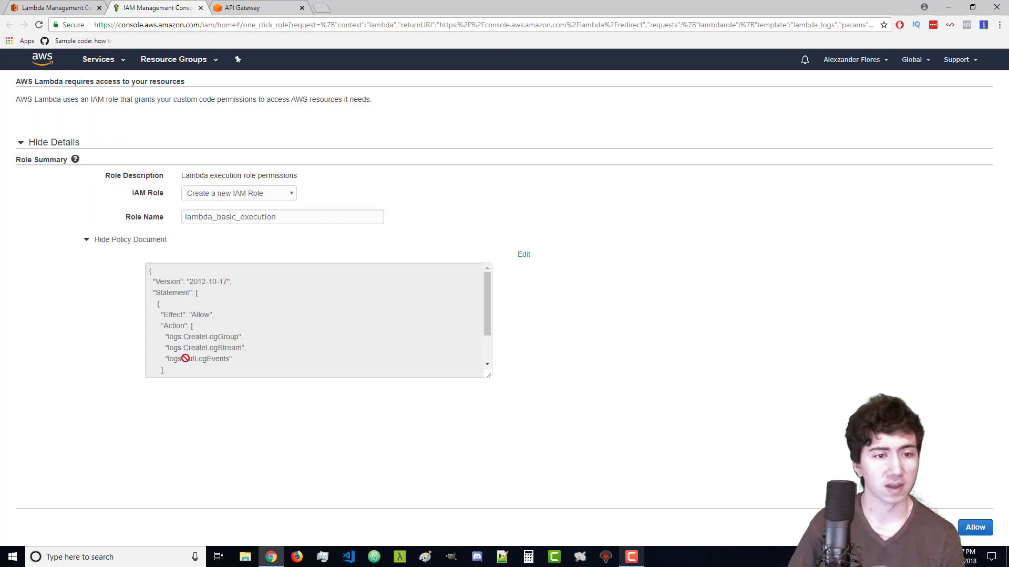
pyautogui.scroll(-1, 184, 352)
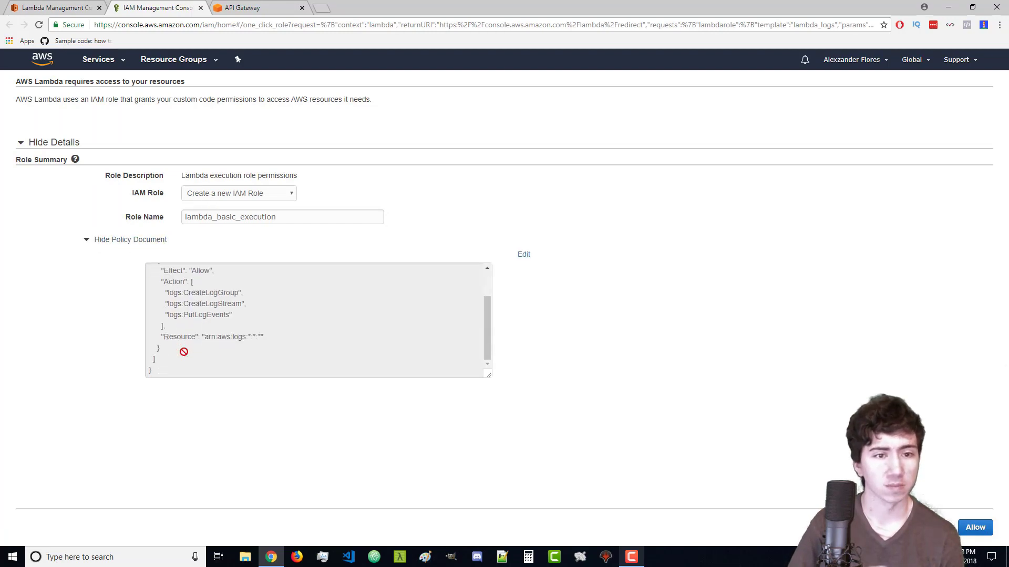
pyautogui.click(971, 527)
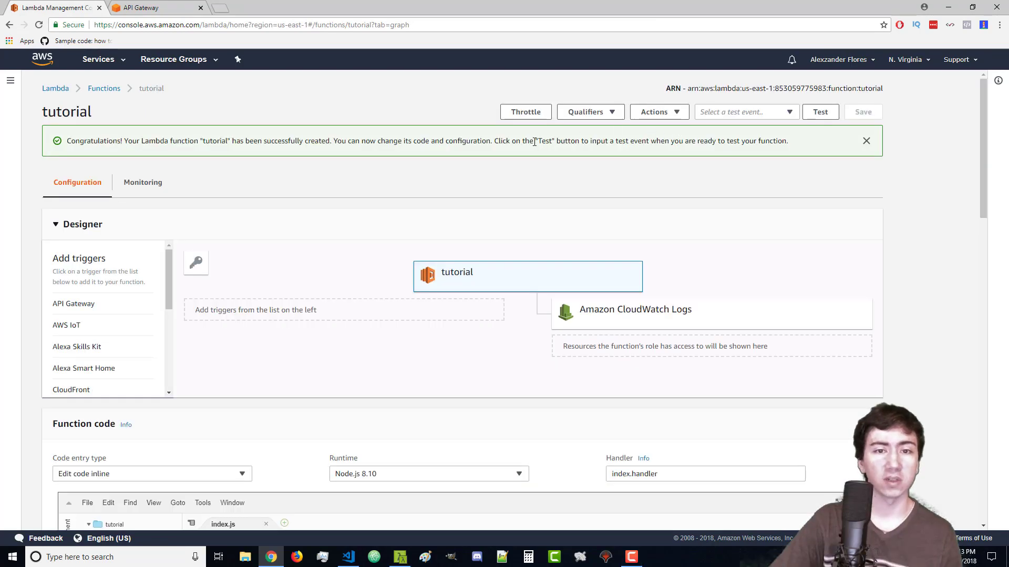
# - Look through the ZIP file and Amazon S3 code entry types for the function code and return to inline editing
pyautogui.scroll(-5, 322, 201)
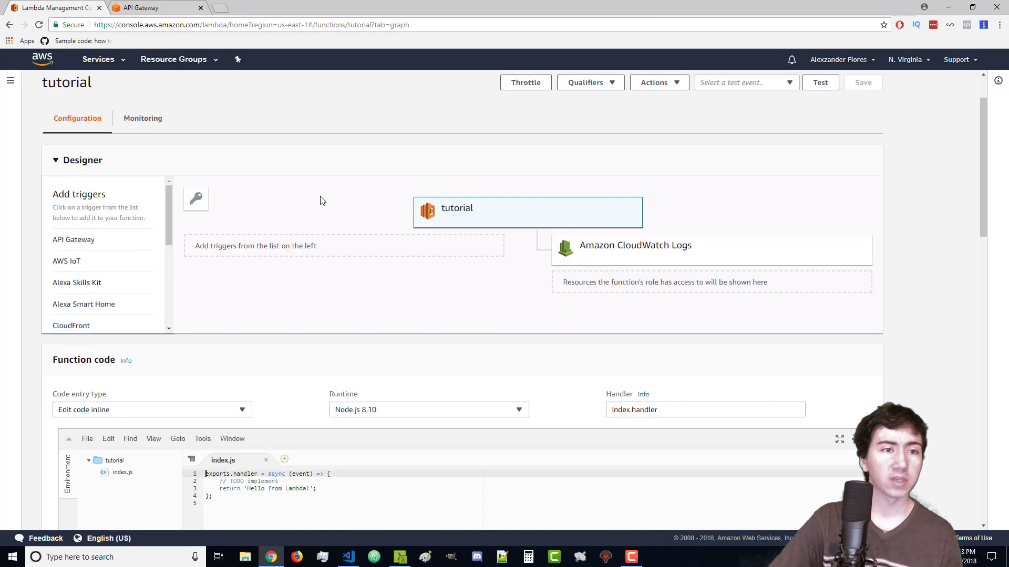
pyautogui.scroll(-1, 331, 180)
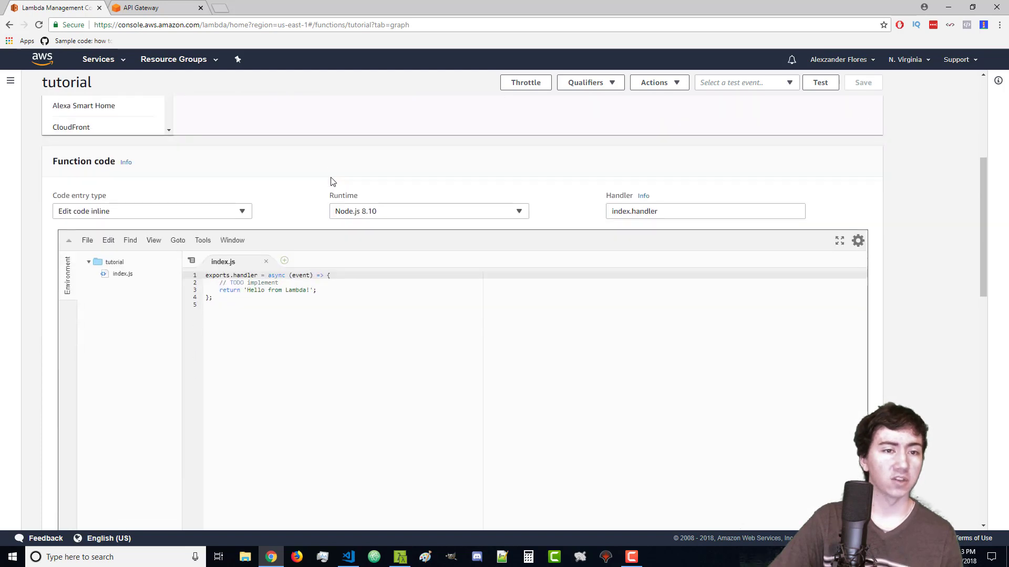
pyautogui.moveTo(238, 307); pyautogui.dragTo(194, 274)
pyautogui.click(167, 214)
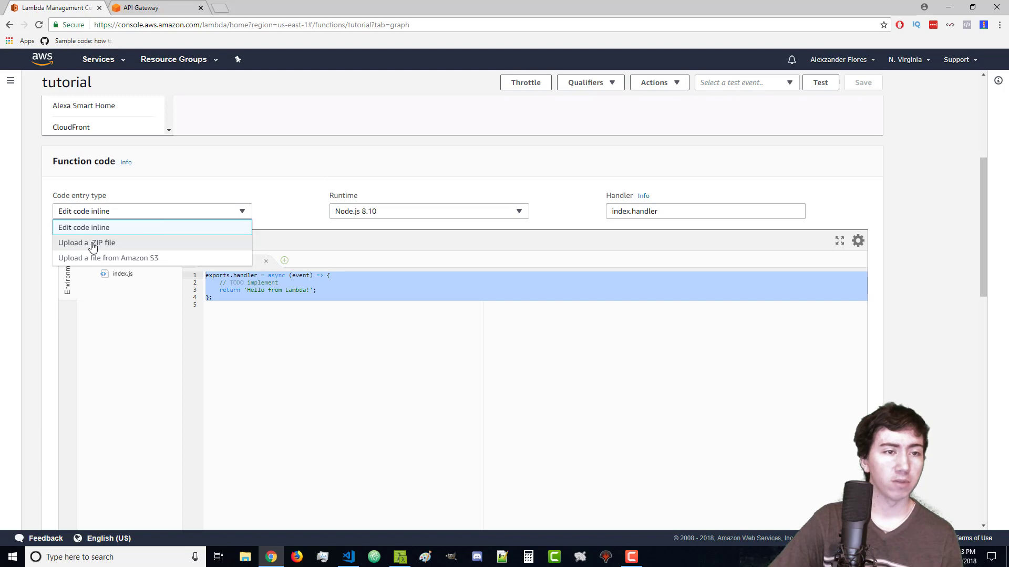
pyautogui.click(148, 242)
pyautogui.click(105, 217)
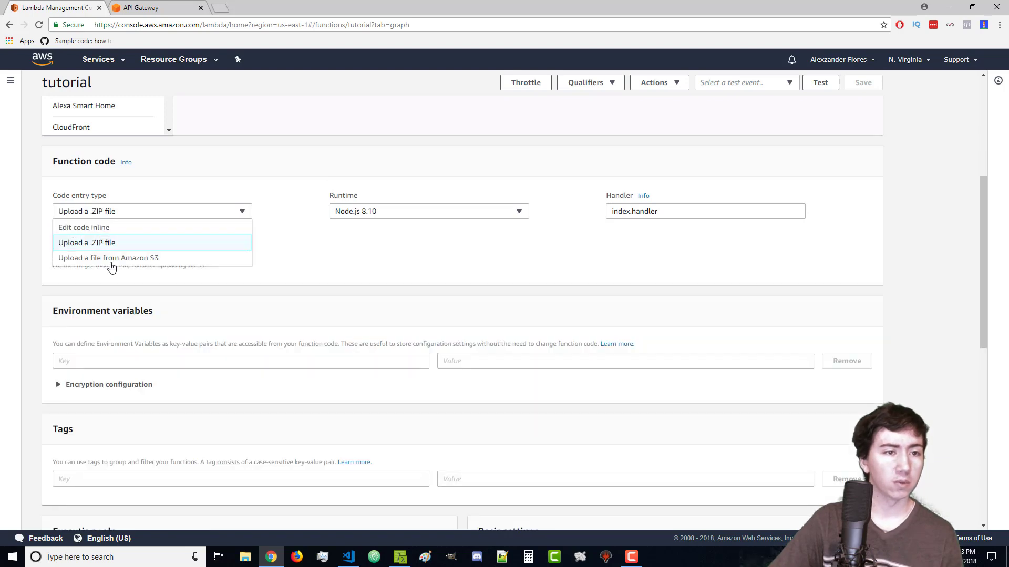
pyautogui.click(131, 259)
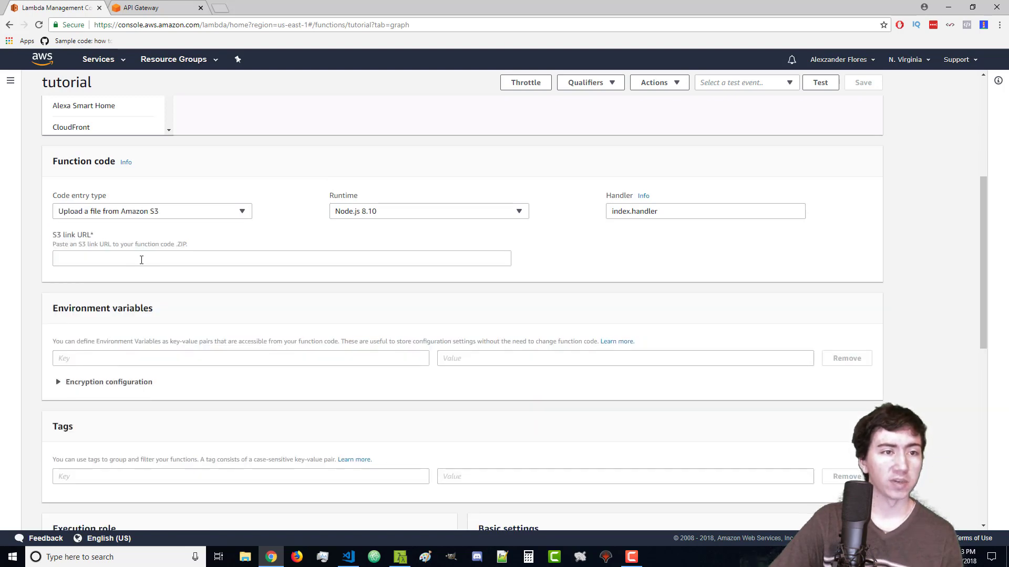
pyautogui.click(128, 210)
pyautogui.click(130, 231)
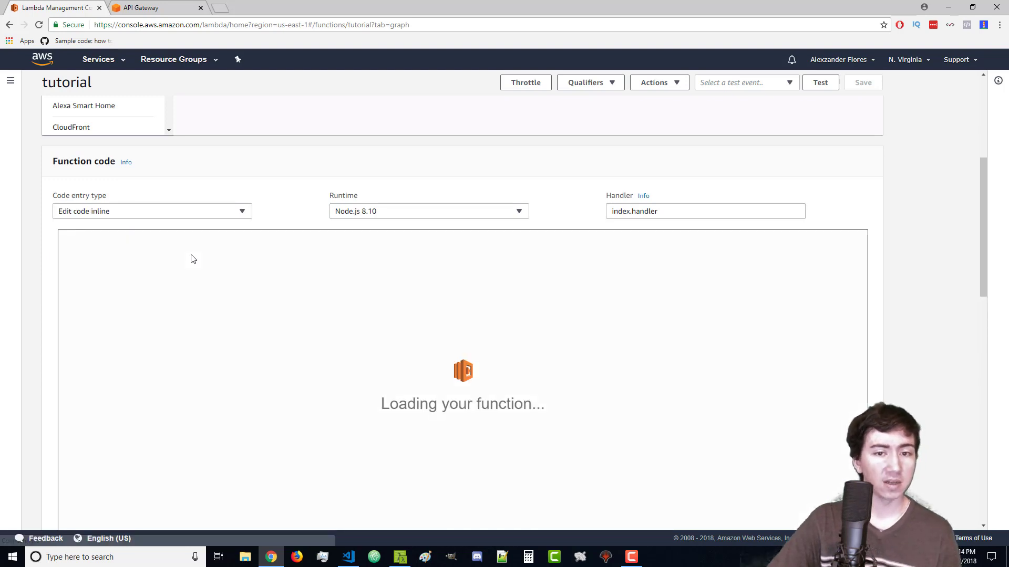
# - Delete the placeholder comment and return statement from the handler body in index.js
pyautogui.scroll(-1, 331, 516)
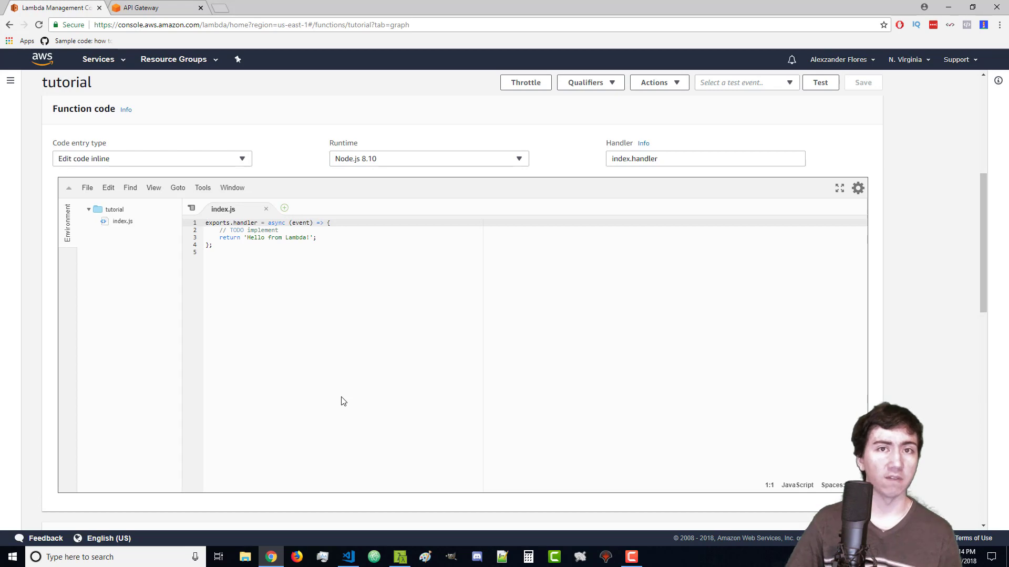
pyautogui.click(295, 308)
pyautogui.press('Up')
pyautogui.press('Left')
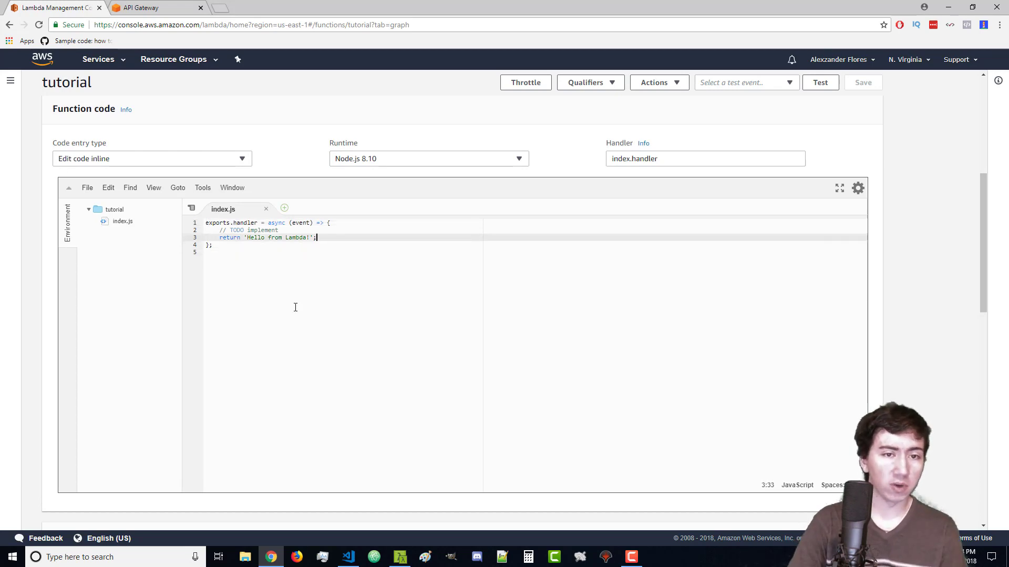
pyautogui.hotkey('shift', 'Up')
pyautogui.hotkey('shift', 'Home')
pyautogui.press('BackSpace')
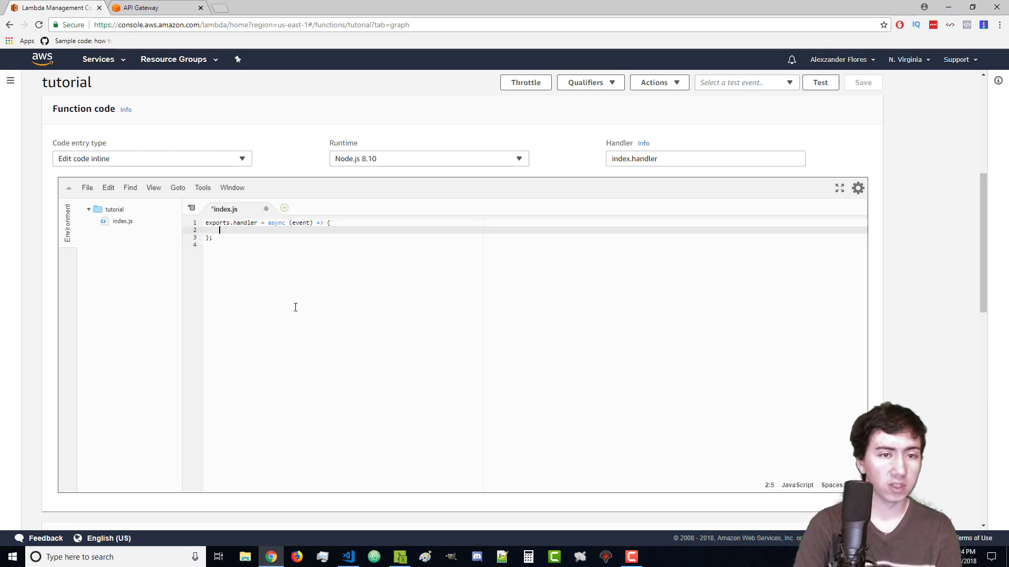
# - Make the handler return event.number * 2, and save index.js and the function
pyautogui.write('return event.numb')
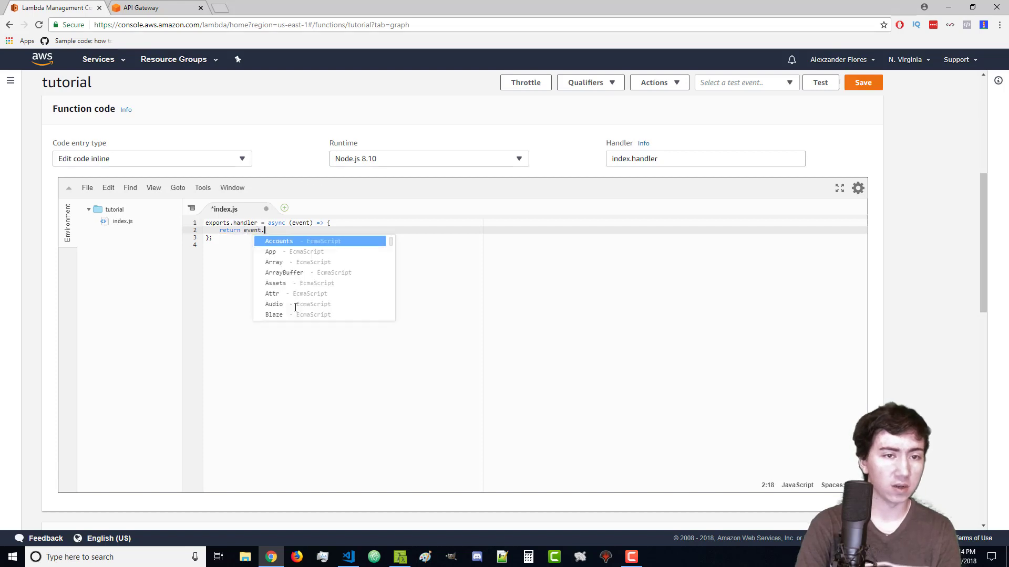
pyautogui.press('BackSpace')
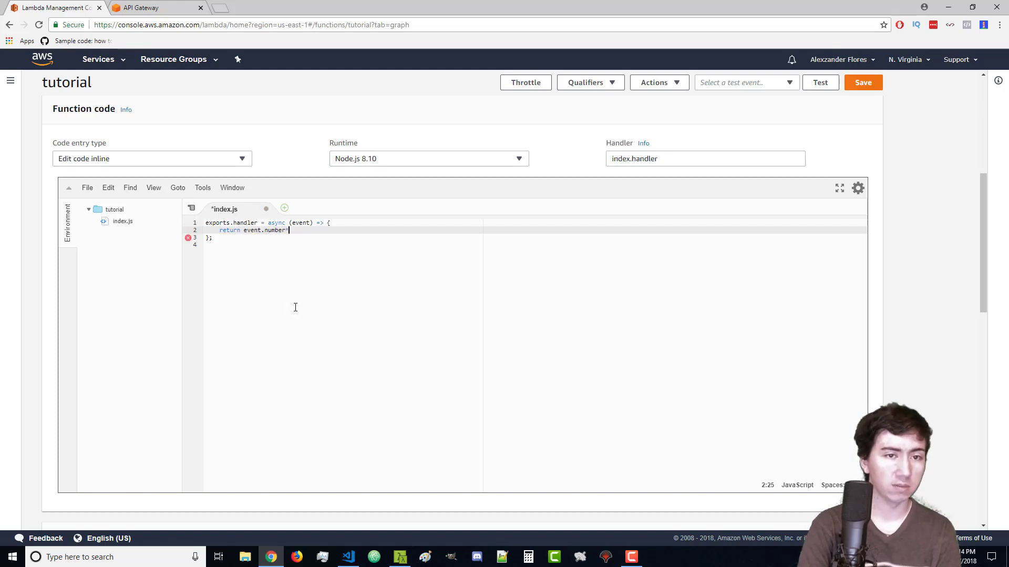
pyautogui.write('2;')
pyautogui.hotkey('ctrl', 's')
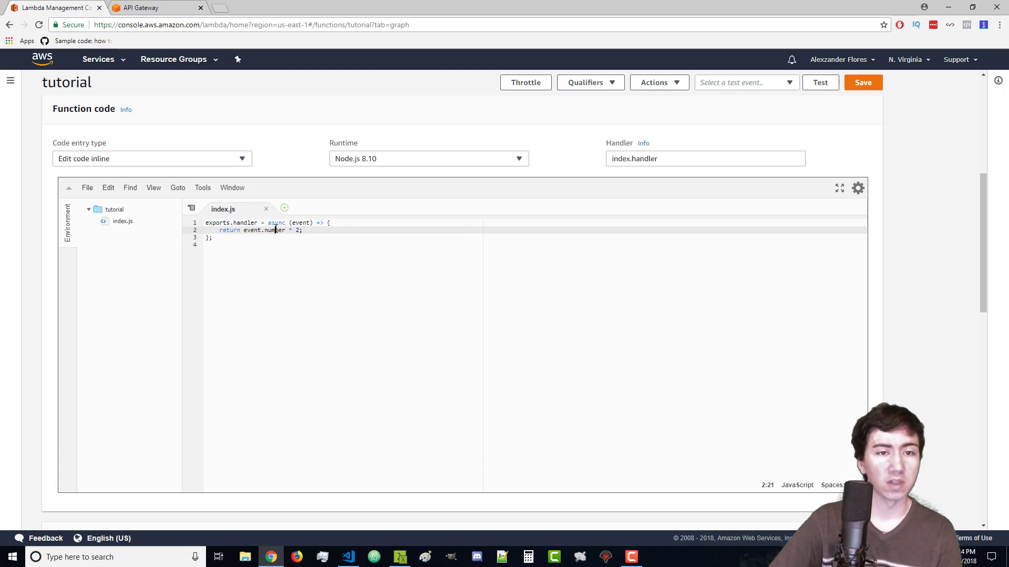
pyautogui.click(278, 255)
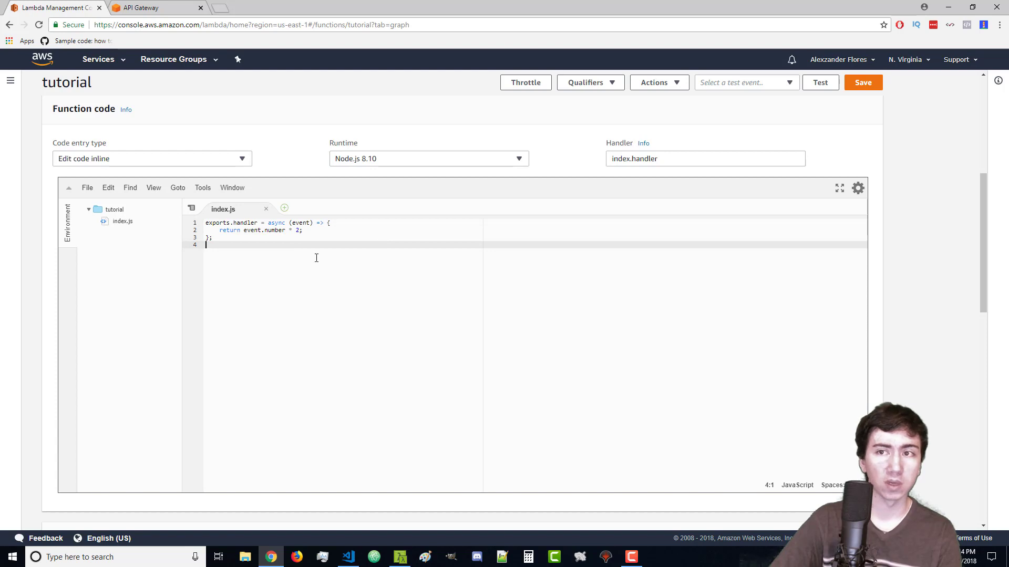
pyautogui.click(864, 87)
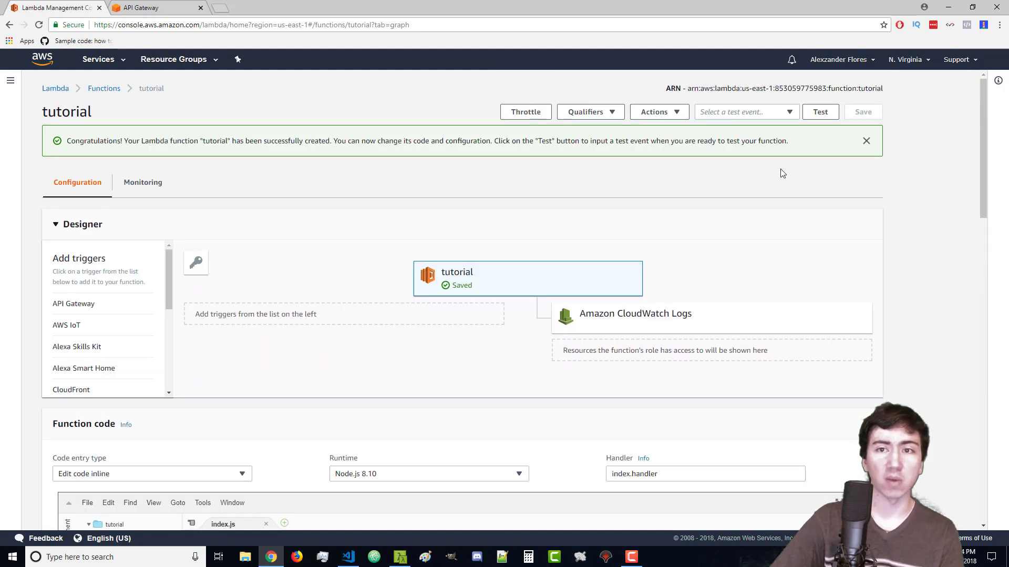
# - Create a test event named test whose JSON body contains only "number": 10
pyautogui.click(729, 108)
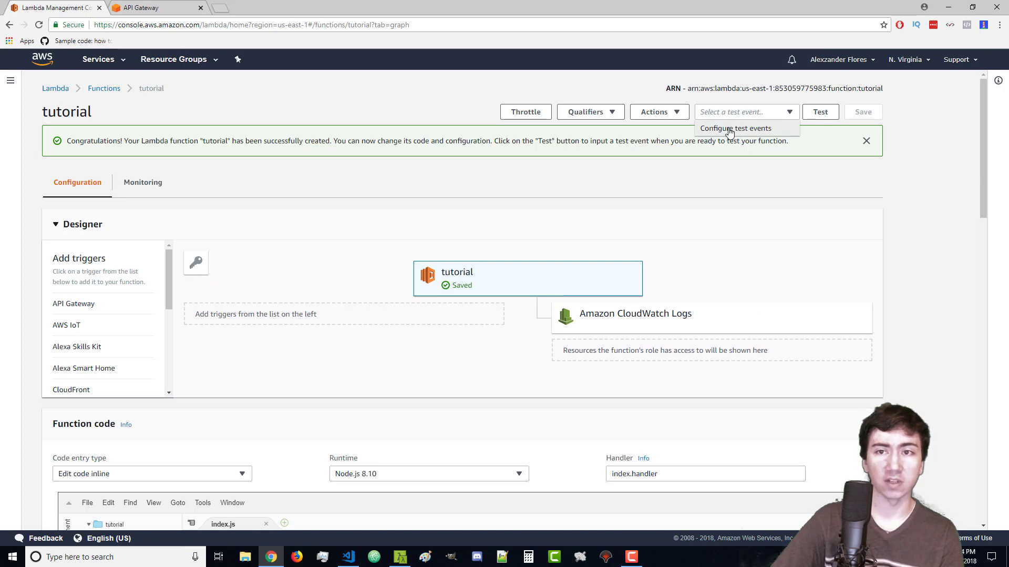
pyautogui.click(730, 129)
pyautogui.click(353, 243)
pyautogui.write('test')
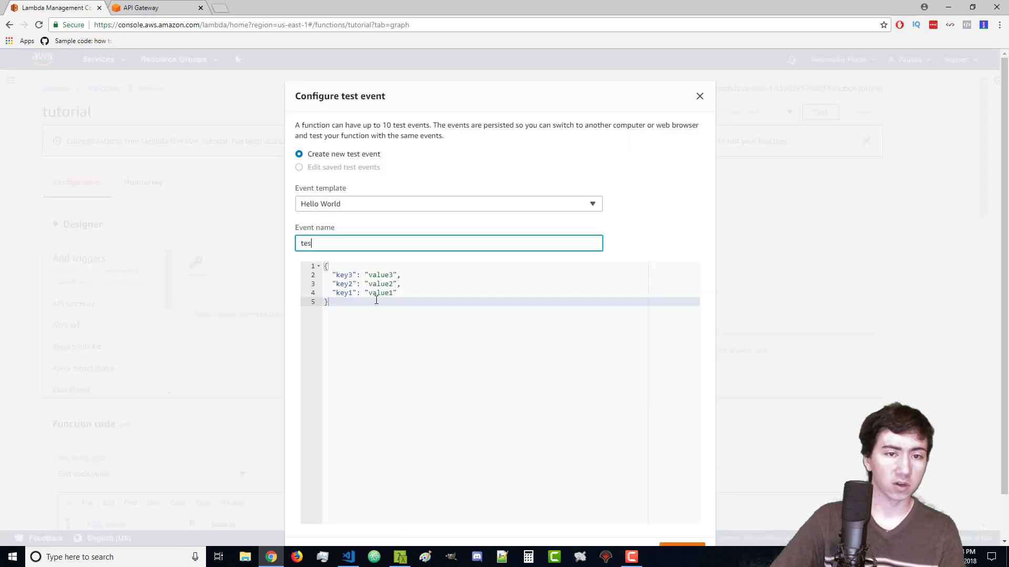
pyautogui.moveTo(398, 293); pyautogui.dragTo(335, 273)
pyautogui.press('BackSpace')
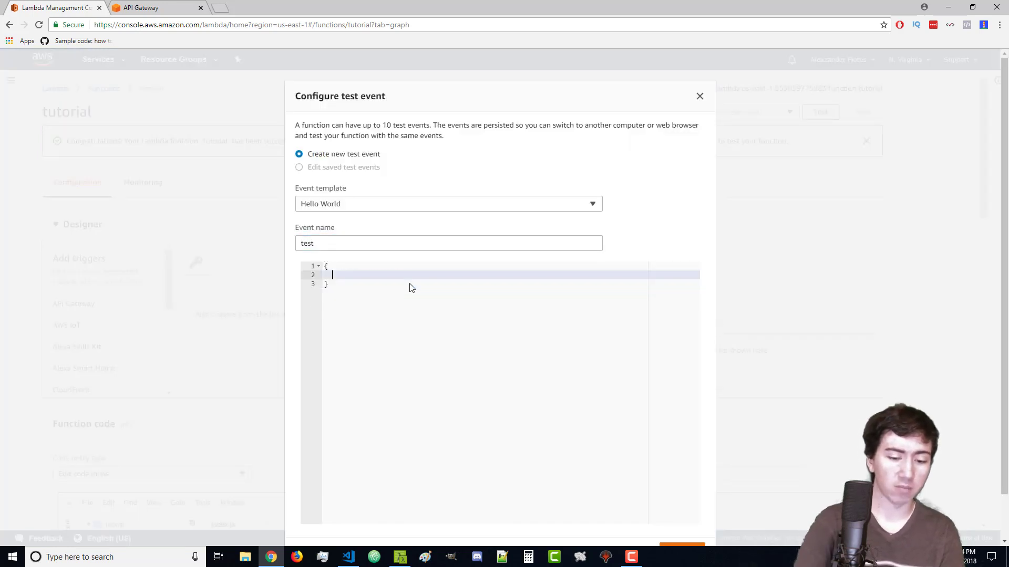
pyautogui.write('"number": 10')
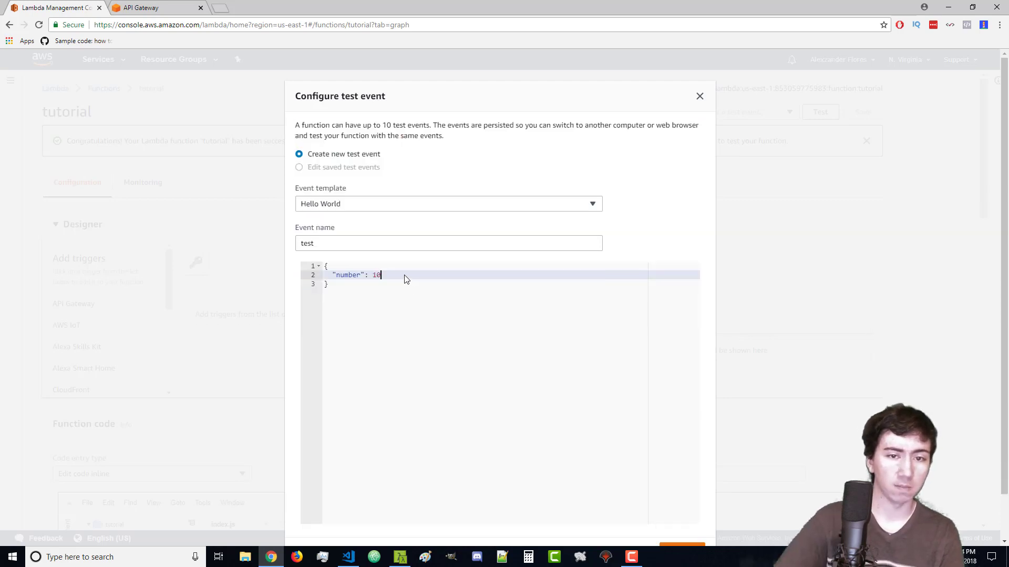
pyautogui.scroll(-2, 692, 426)
pyautogui.click(679, 501)
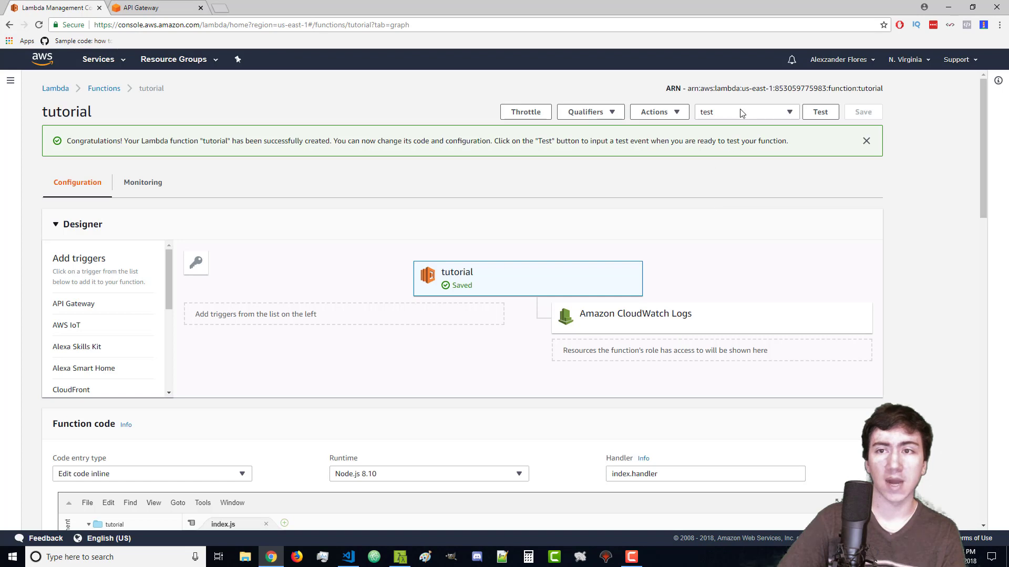
# - Run the function with the saved test event and examine the returned value in the execution details
pyautogui.click(759, 113)
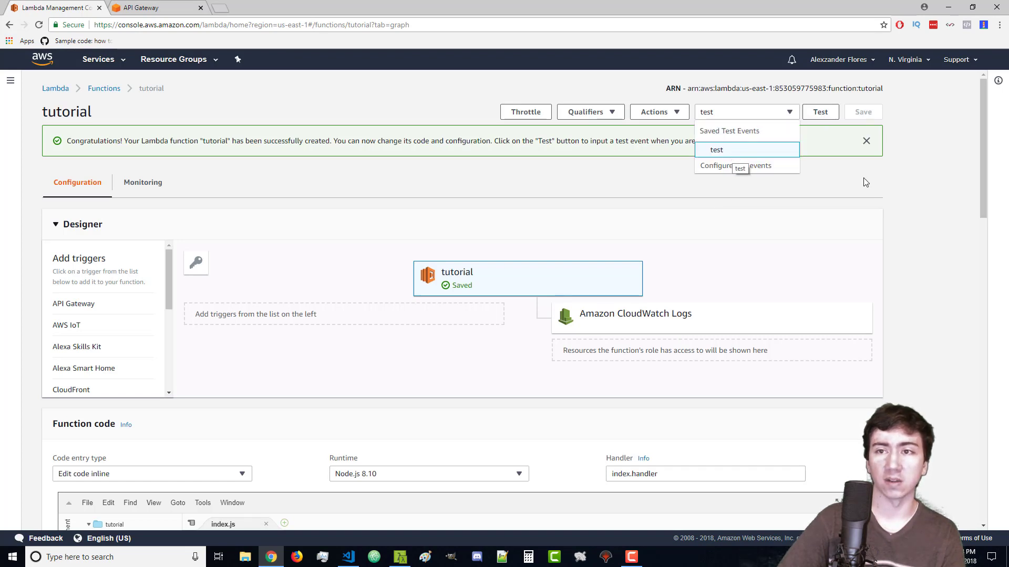
pyautogui.click(820, 112)
pyautogui.click(822, 110)
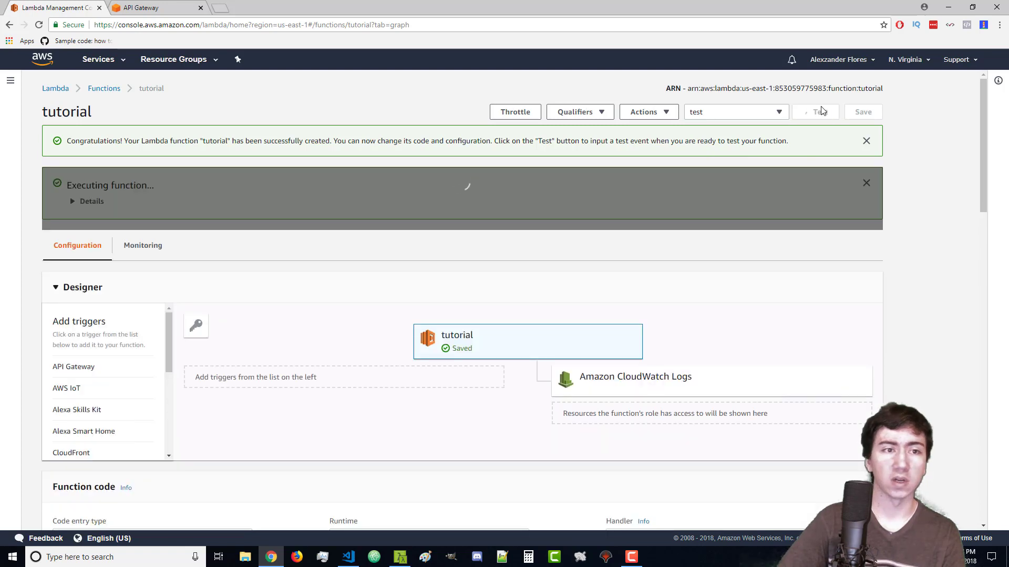
pyautogui.click(90, 203)
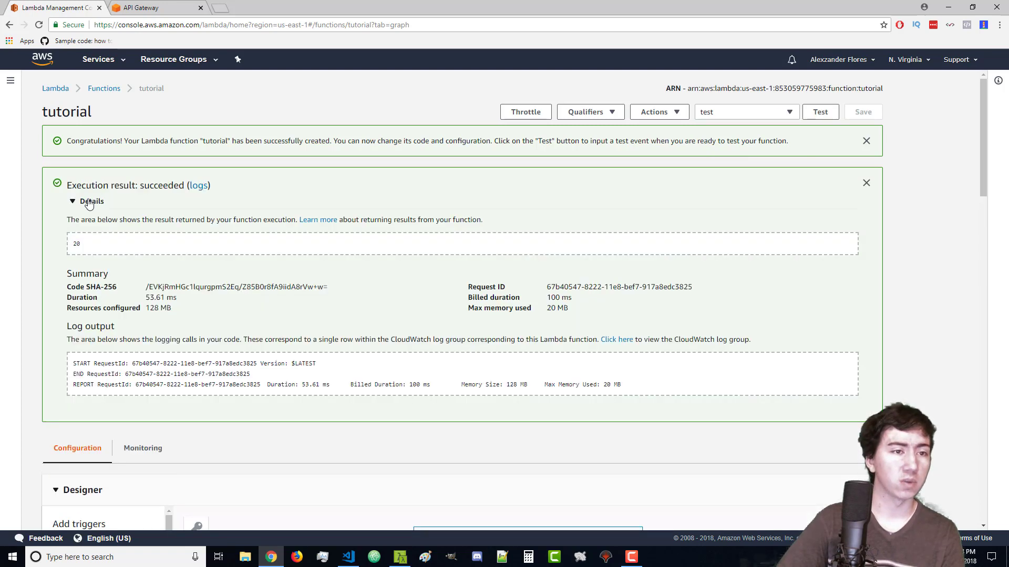
pyautogui.moveTo(65, 245); pyautogui.dragTo(104, 244)
pyautogui.click(87, 244)
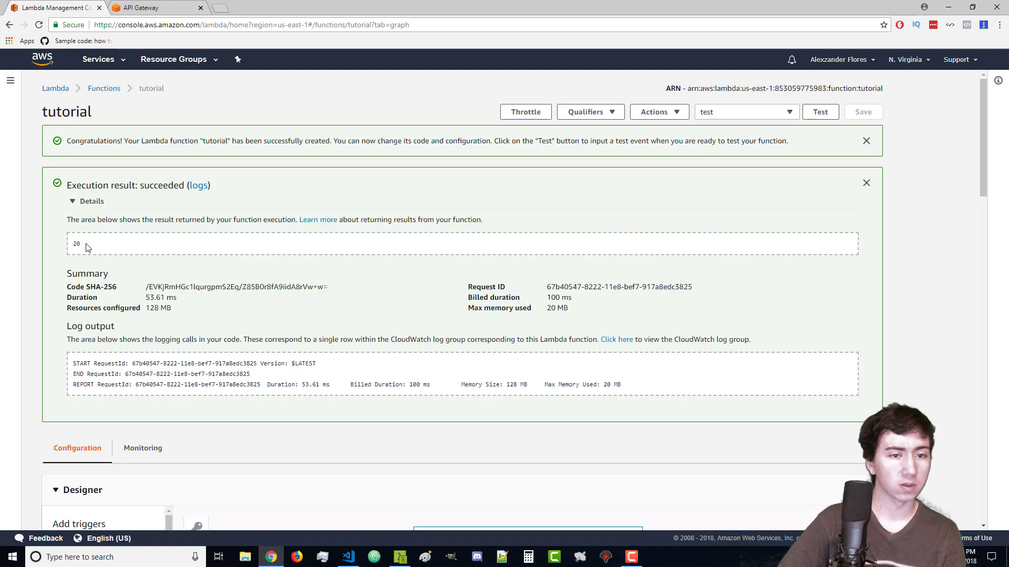
# - Examine the log output of the function's test run and switch to the API Gateway console
pyautogui.scroll(-1, 117, 358)
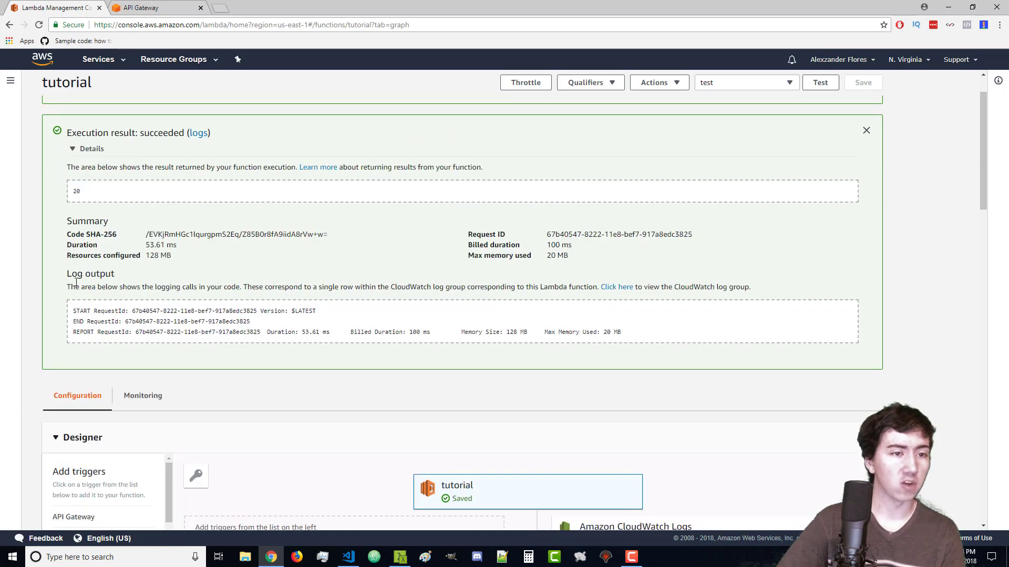
pyautogui.moveTo(74, 310); pyautogui.dragTo(508, 311)
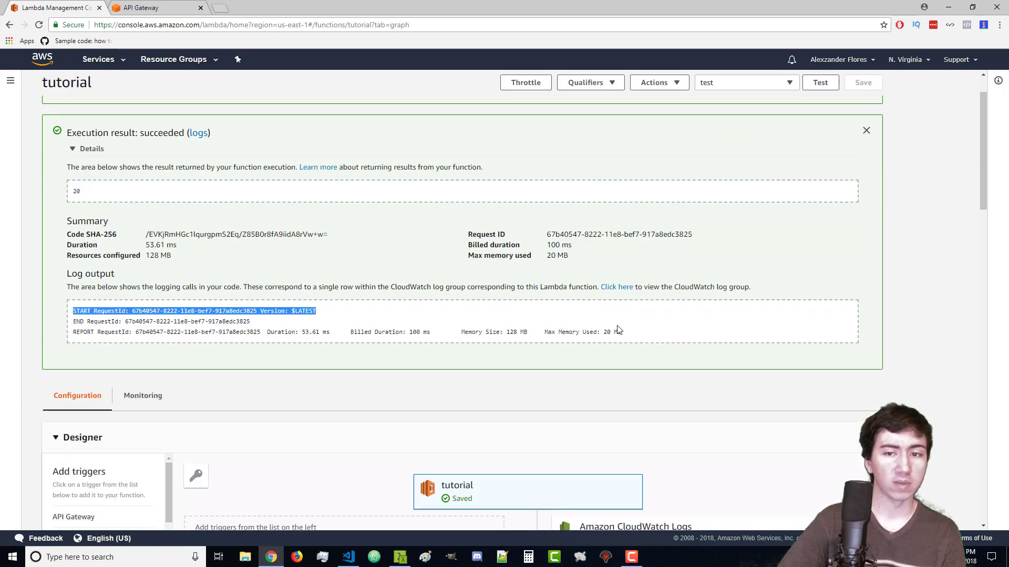
pyautogui.moveTo(618, 329); pyautogui.dragTo(634, 338)
pyautogui.click(431, 325)
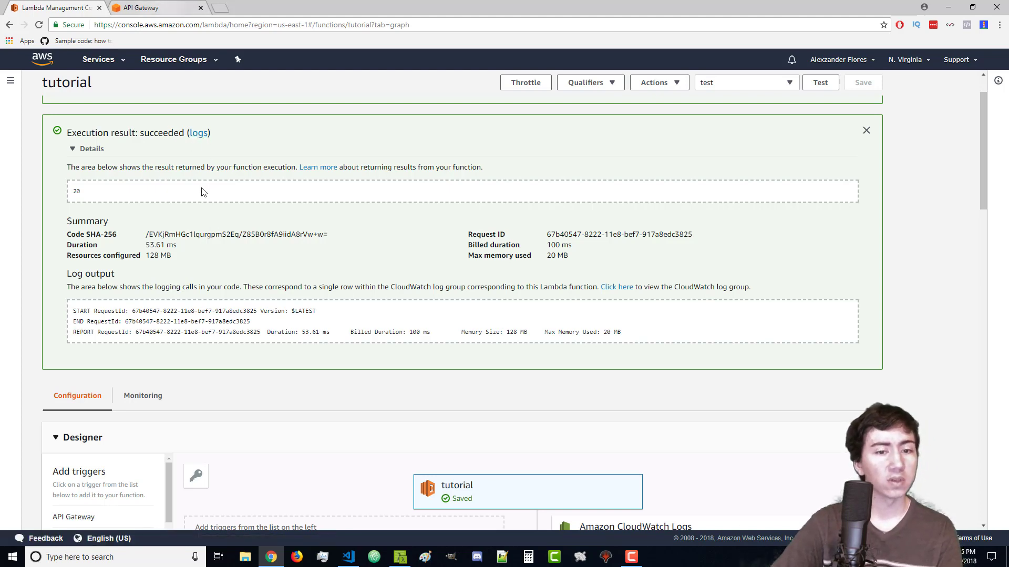
pyautogui.click(124, 9)
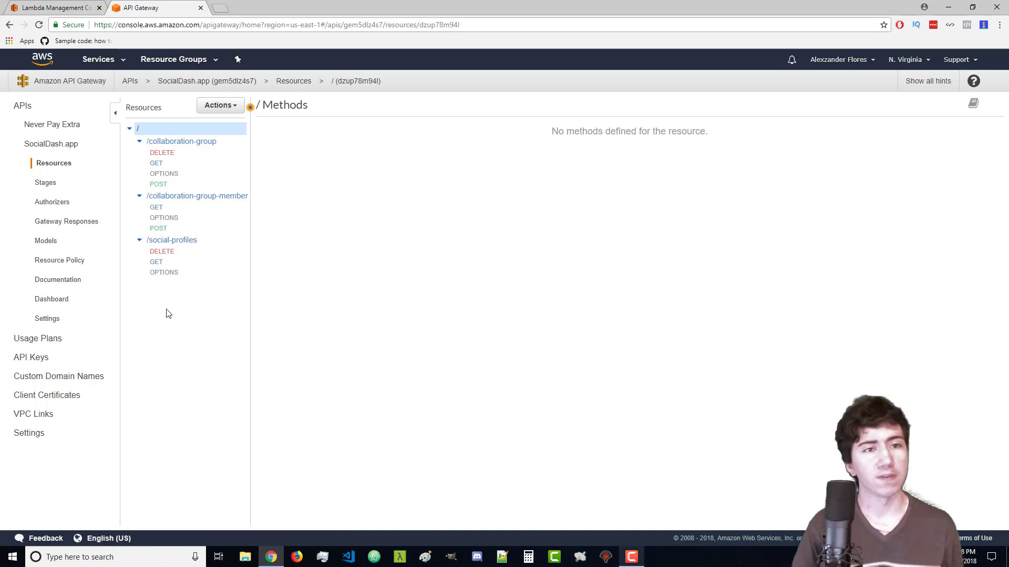
pyautogui.click(20, 107)
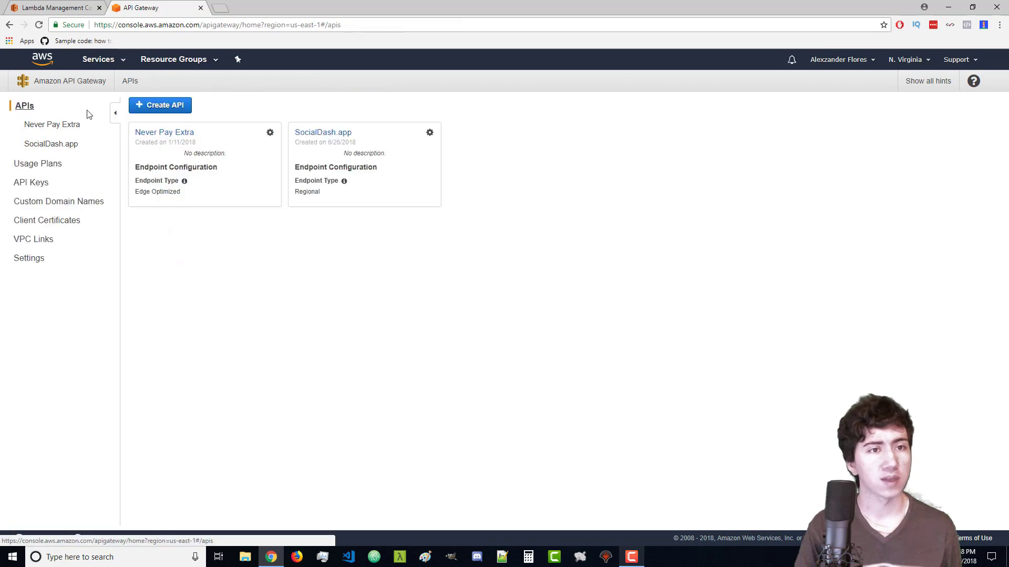
pyautogui.click(162, 108)
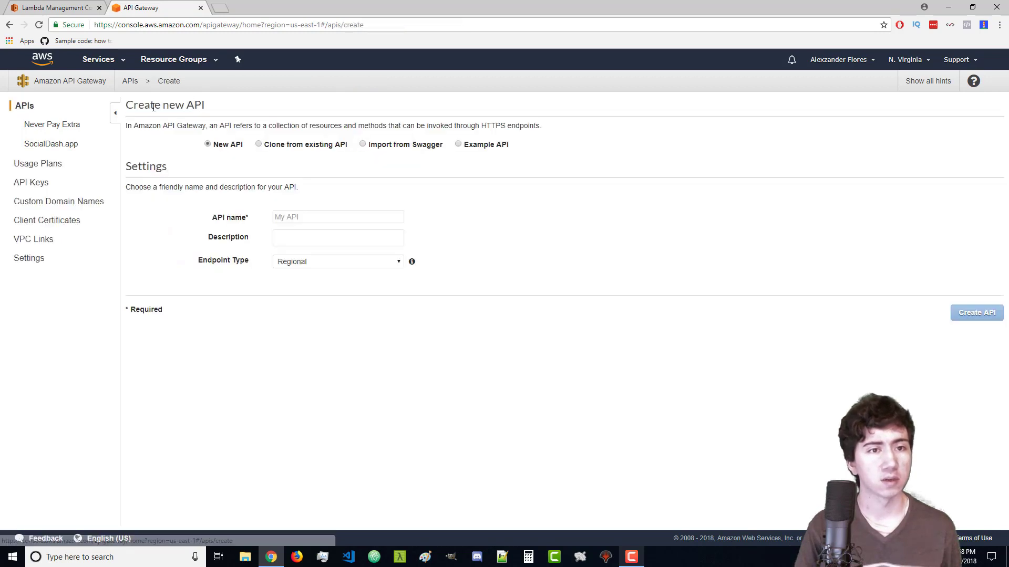
pyautogui.click(283, 215)
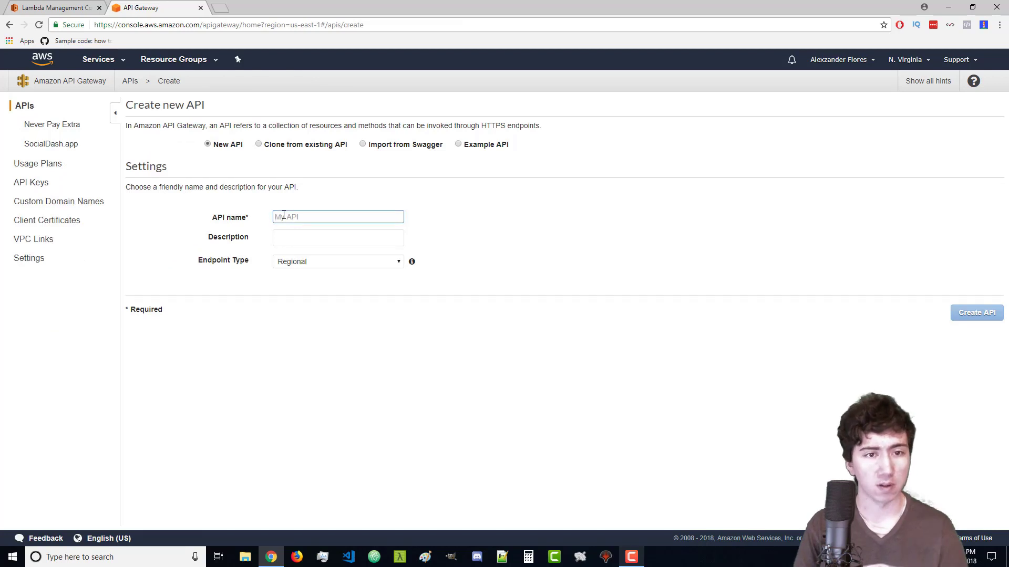
pyautogui.write('test')
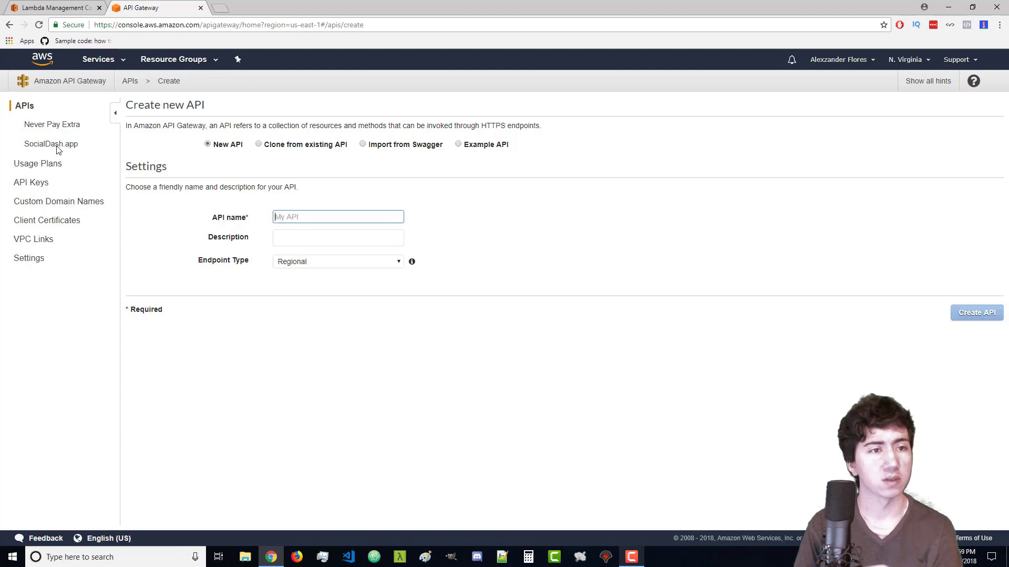
# - Create a child resource named test under the root of the SocialDash.app API, with API Gateway CORS enabled
pyautogui.click(51, 146)
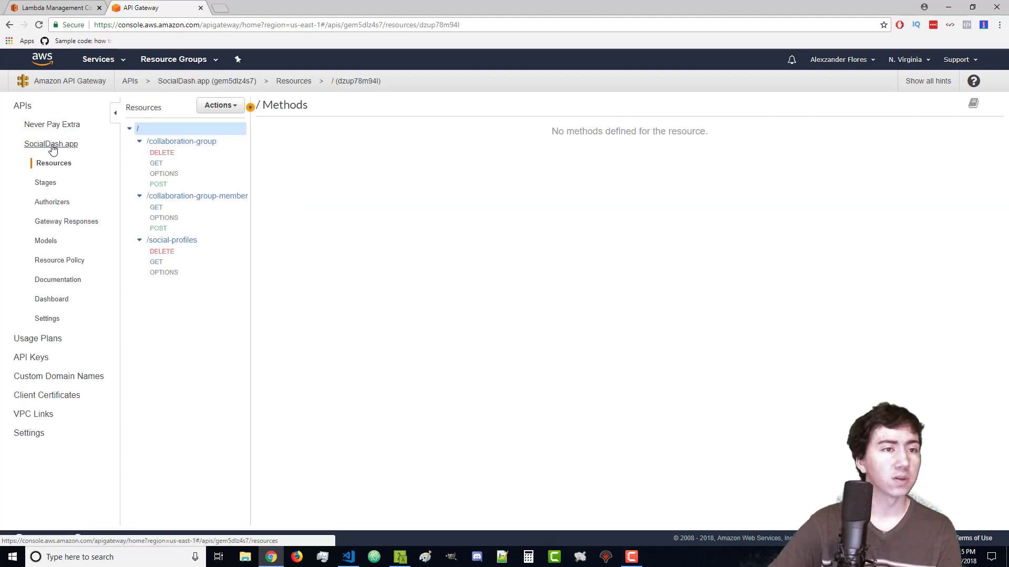
pyautogui.click(215, 111)
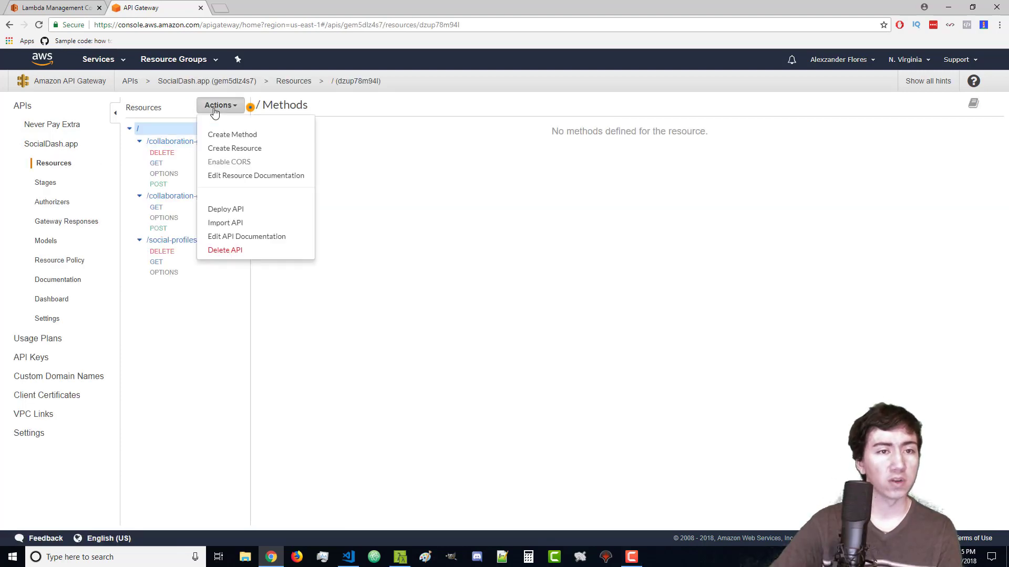
pyautogui.click(228, 149)
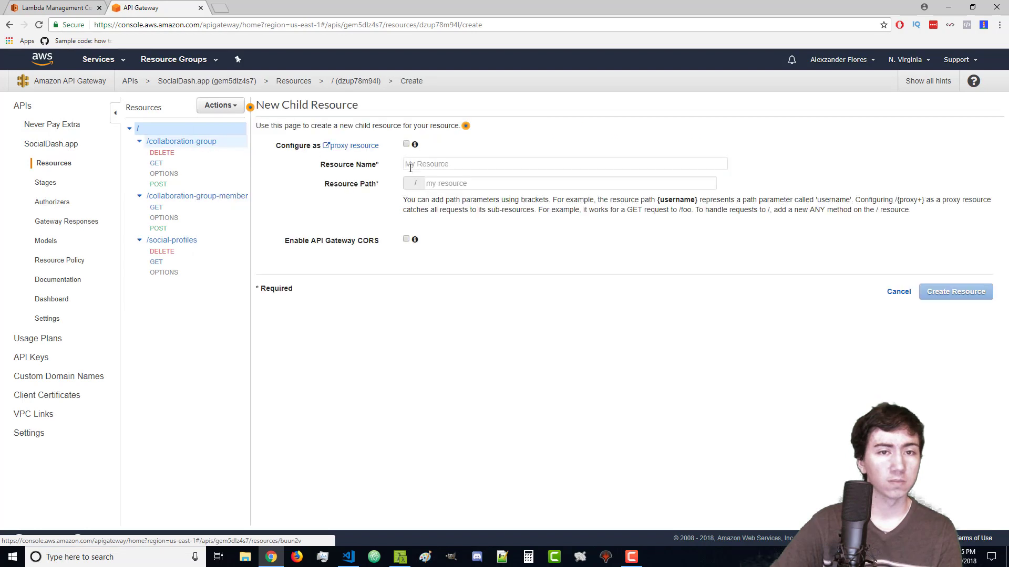
pyautogui.write('test')
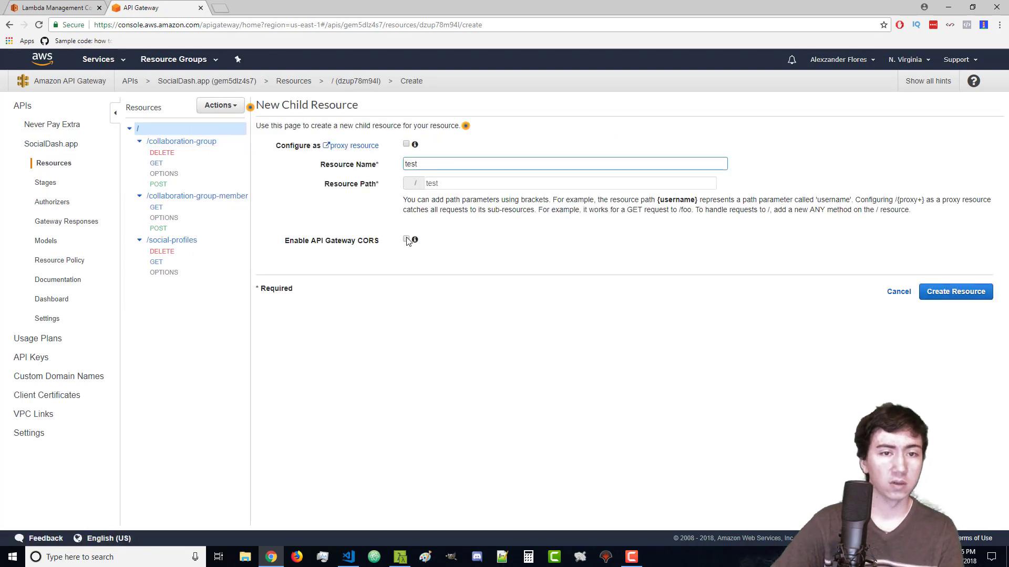
pyautogui.click(407, 240)
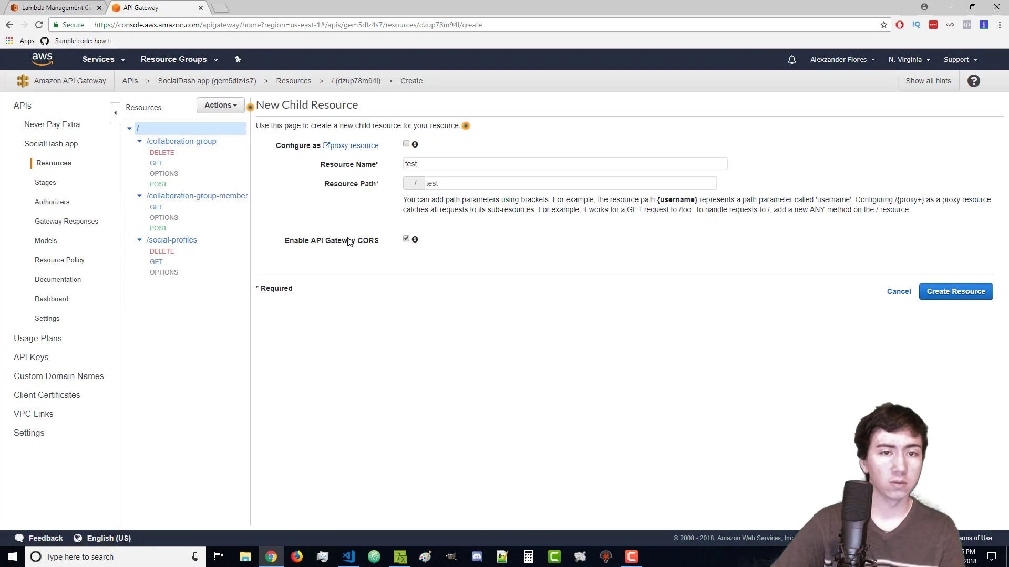
pyautogui.click(929, 292)
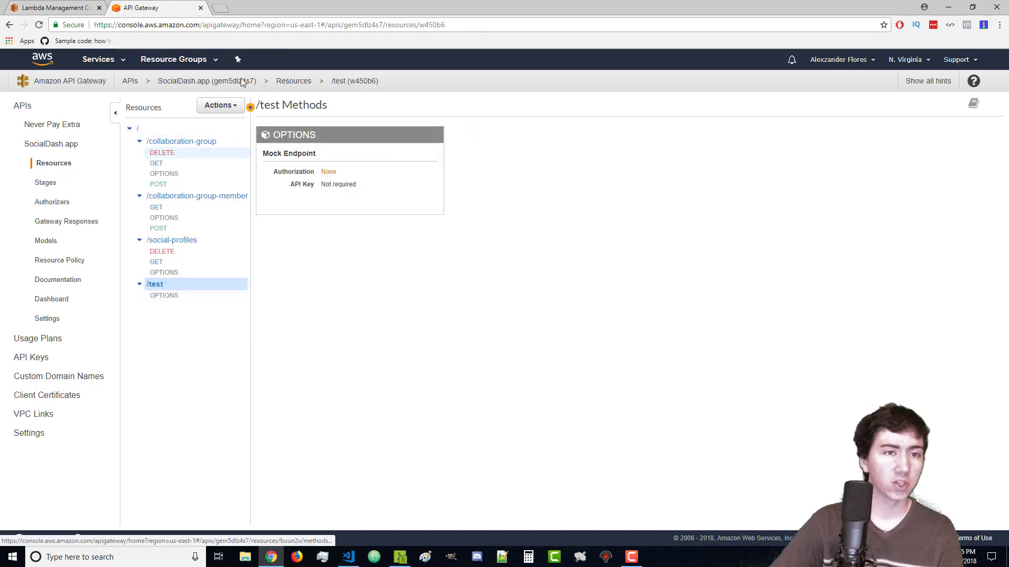
# - Add a GET method to the /test resource
pyautogui.click(220, 105)
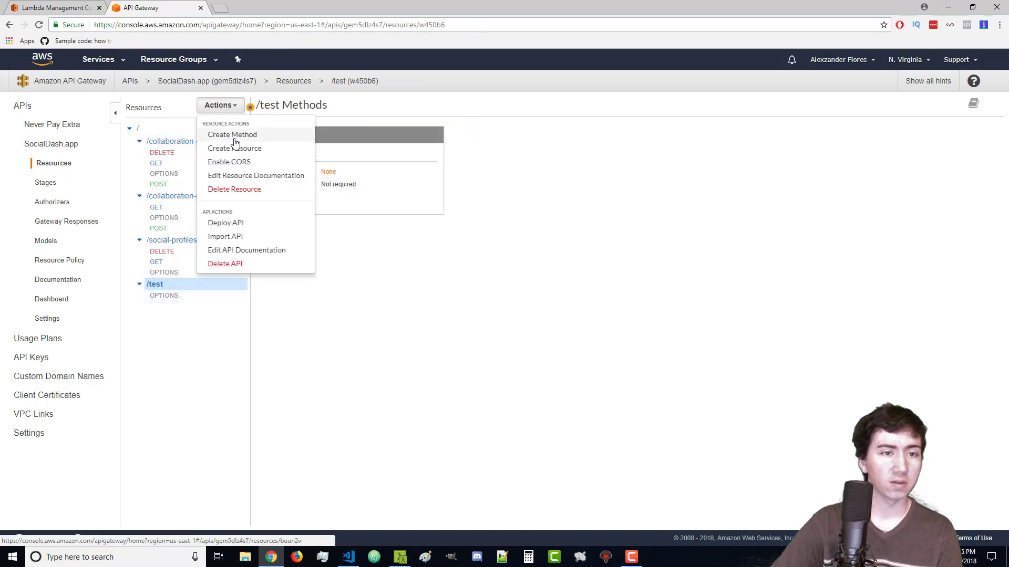
pyautogui.click(234, 138)
pyautogui.click(167, 308)
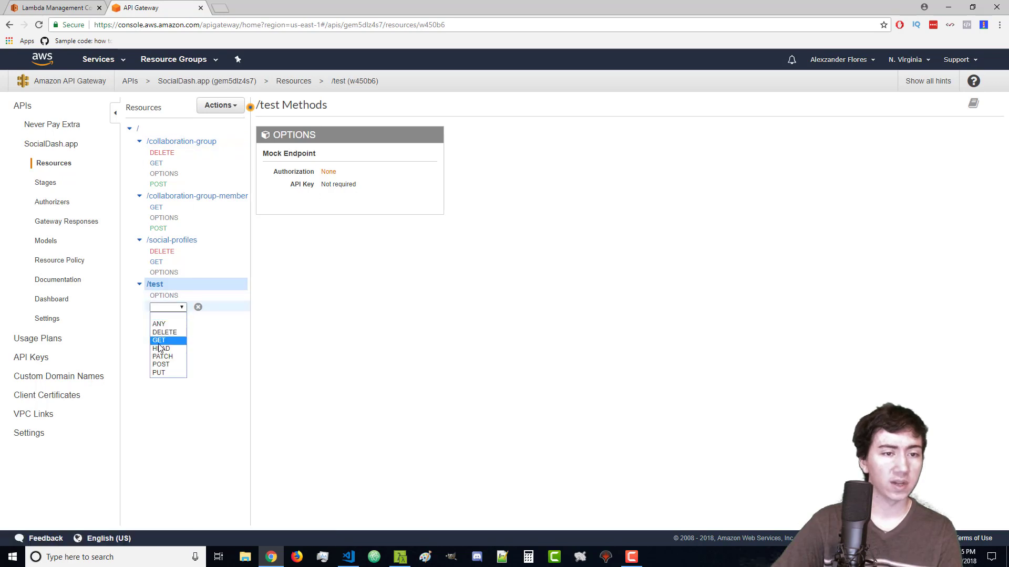
pyautogui.click(159, 340)
pyautogui.click(167, 307)
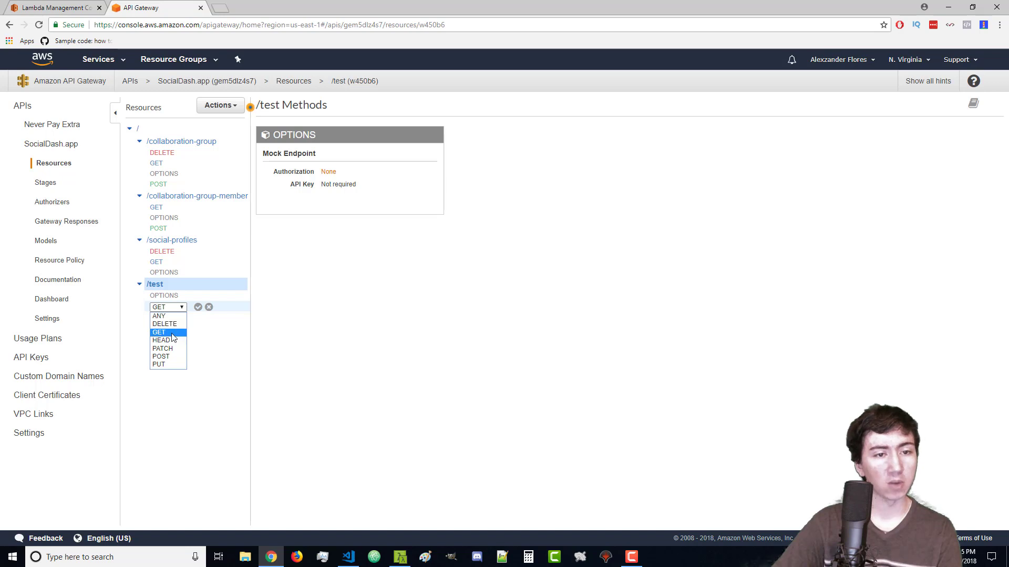
pyautogui.click(173, 335)
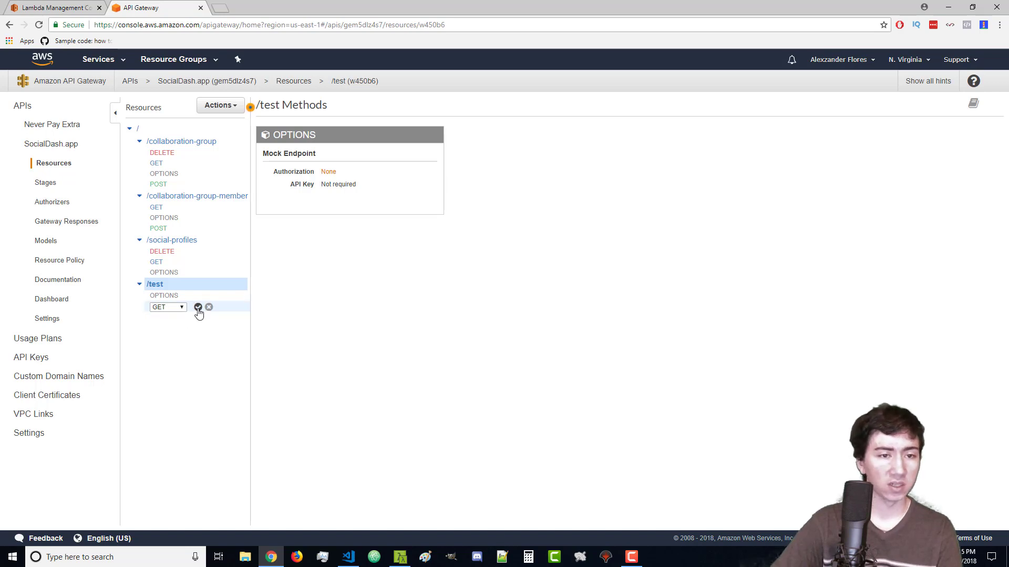
pyautogui.click(198, 307)
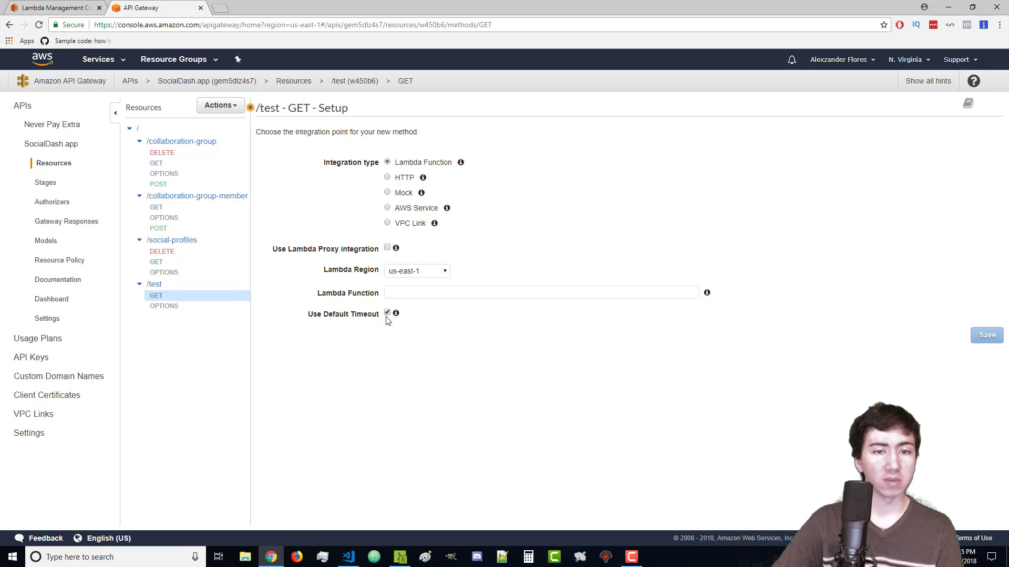
# - Integrate the GET method with the Lambda function tutorial, save the setup, and grant API Gateway permission to invoke the function
pyautogui.click(395, 294)
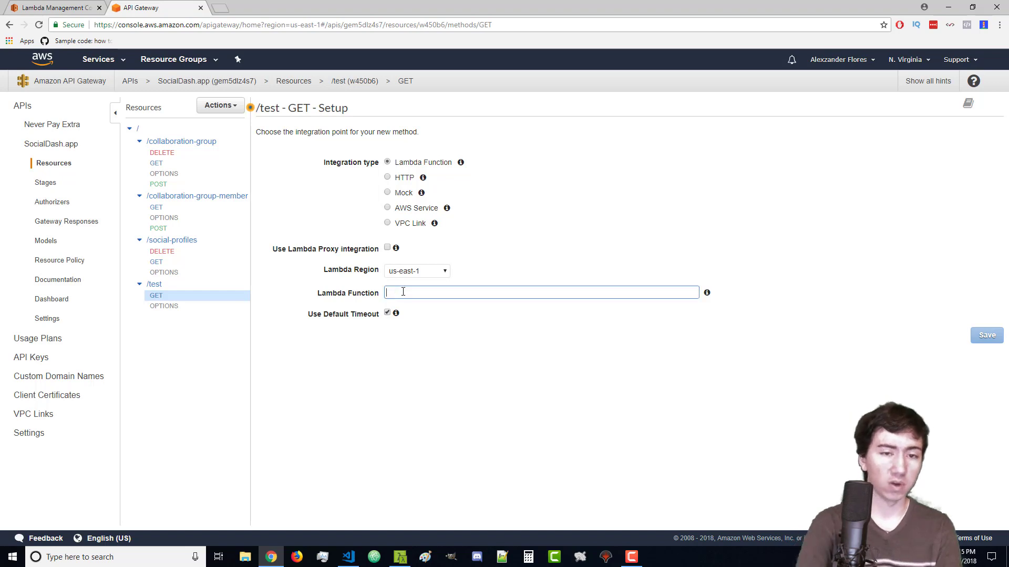
pyautogui.write('tuto')
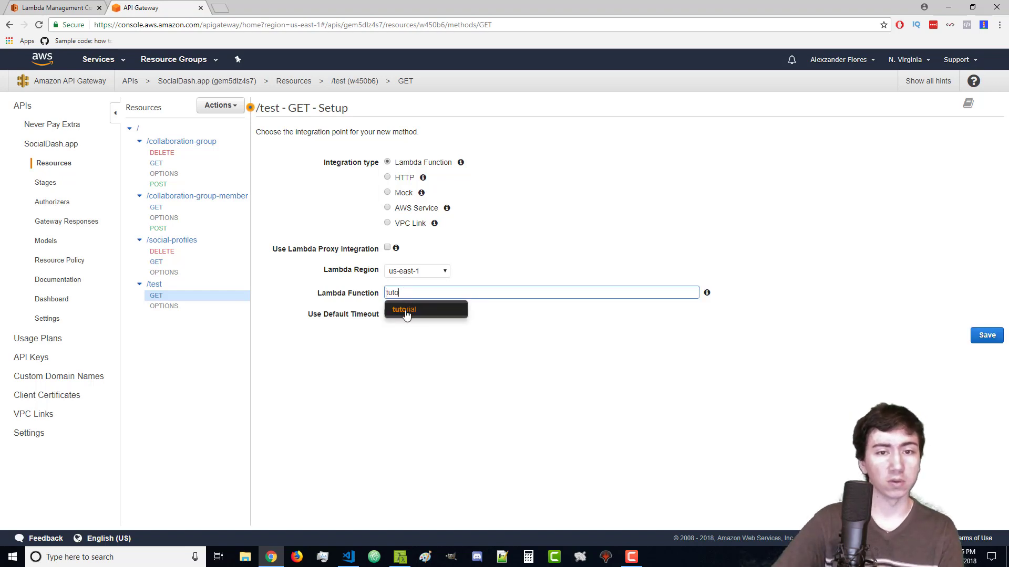
pyautogui.click(420, 311)
pyautogui.moveTo(412, 292); pyautogui.dragTo(382, 293)
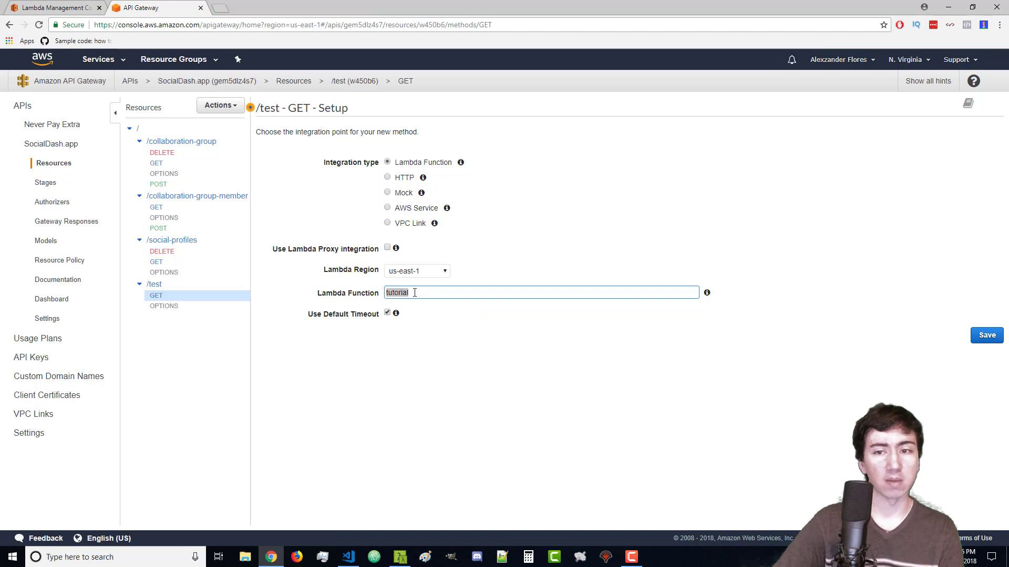
pyautogui.click(415, 293)
pyautogui.click(411, 335)
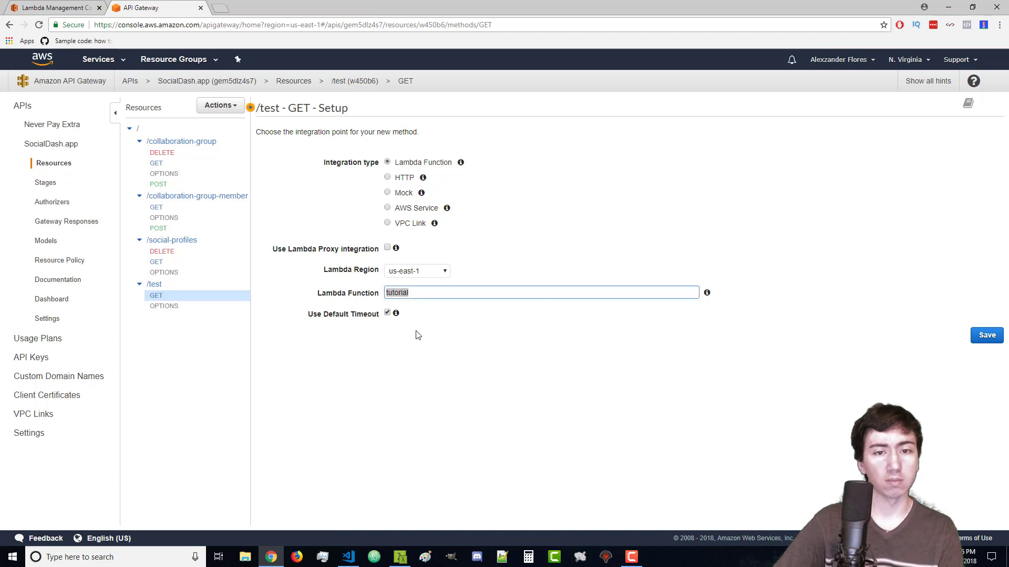
pyautogui.click(53, 7)
pyautogui.doubleClick(76, 83)
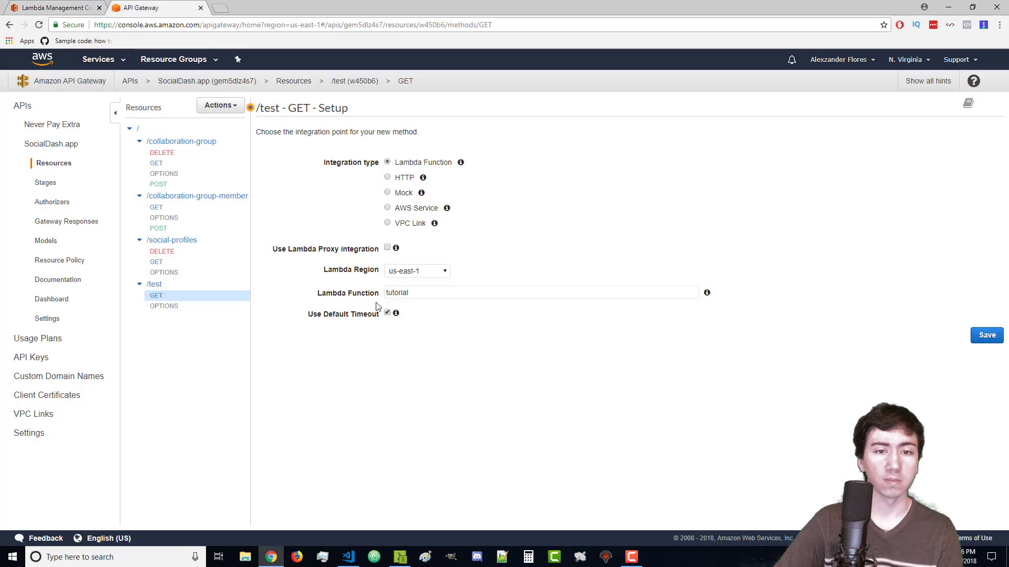
pyautogui.click(141, 8)
pyautogui.click(988, 335)
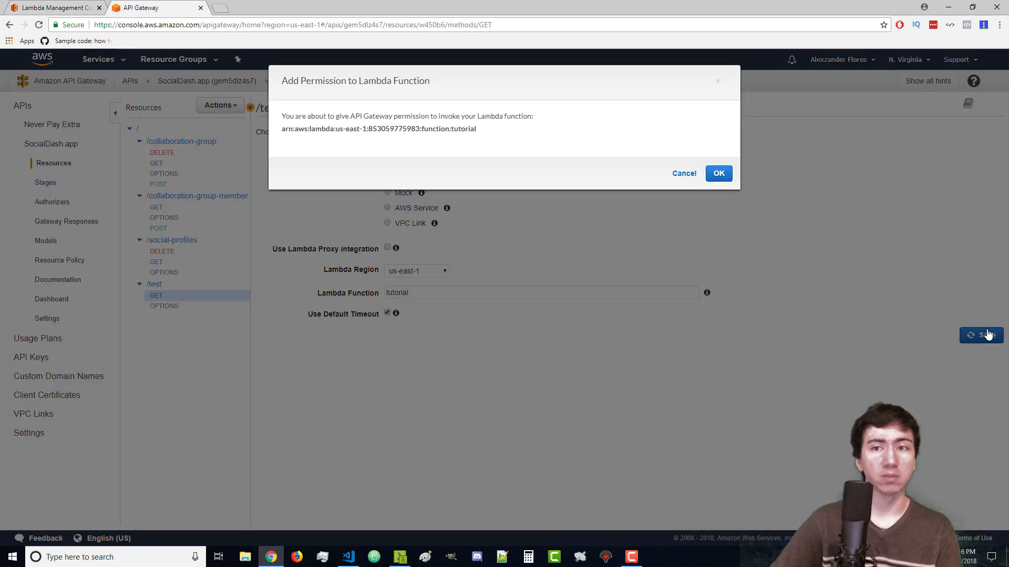
pyautogui.click(726, 177)
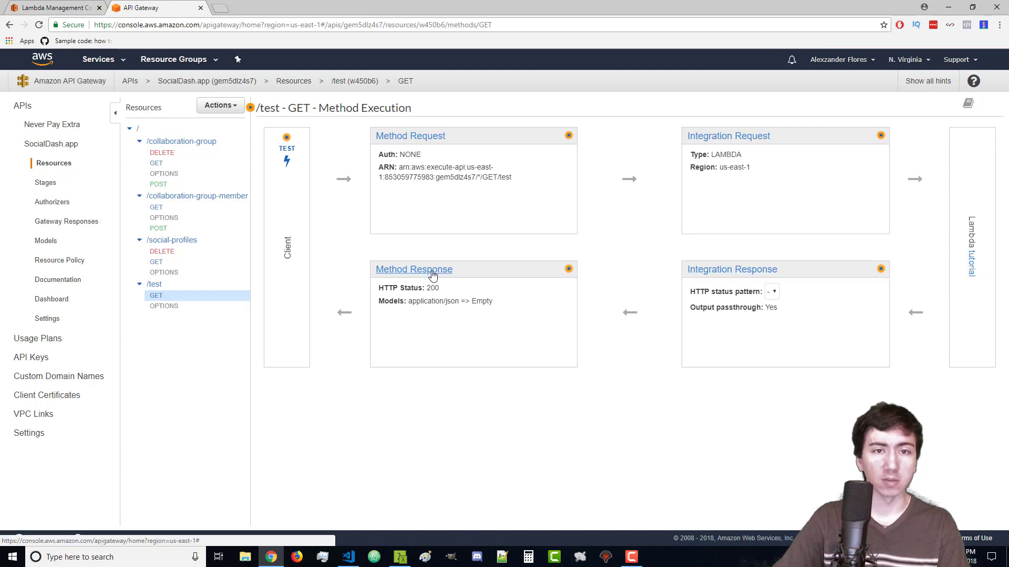
# - Set the request validator in the GET method request to Validate query string parameters and headers
pyautogui.click(401, 138)
pyautogui.click(413, 200)
pyautogui.click(411, 200)
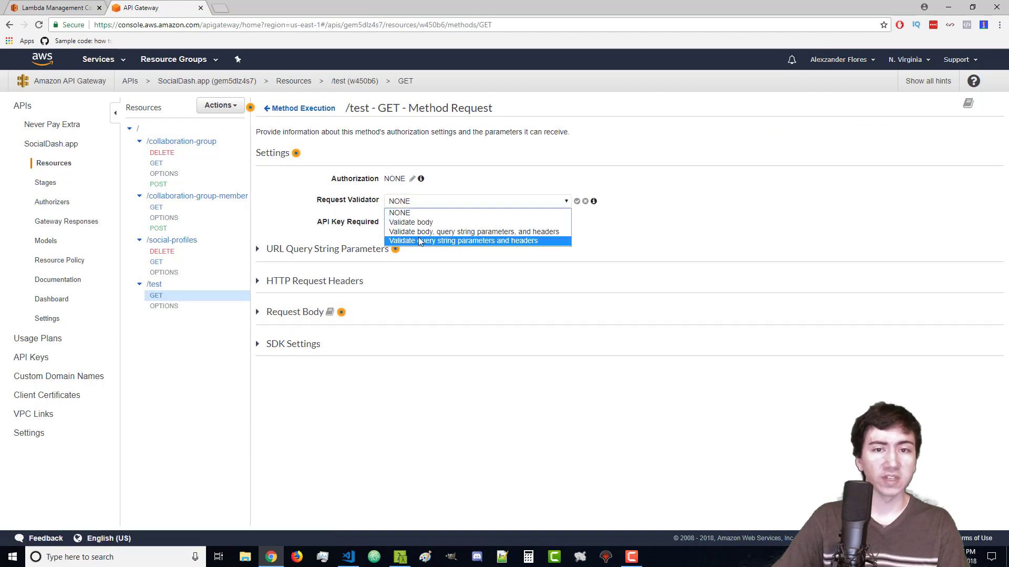
pyautogui.click(463, 241)
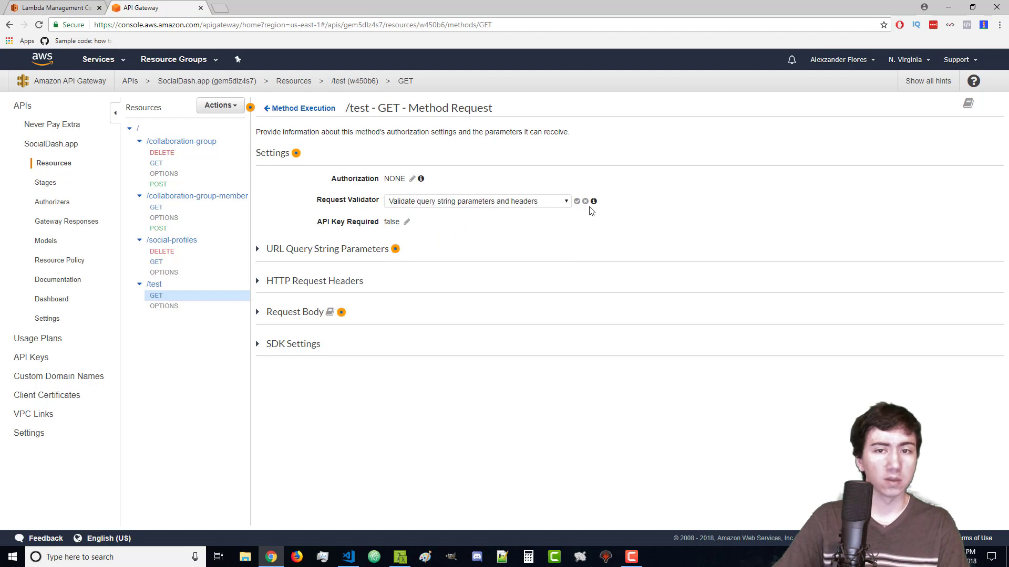
pyautogui.click(577, 203)
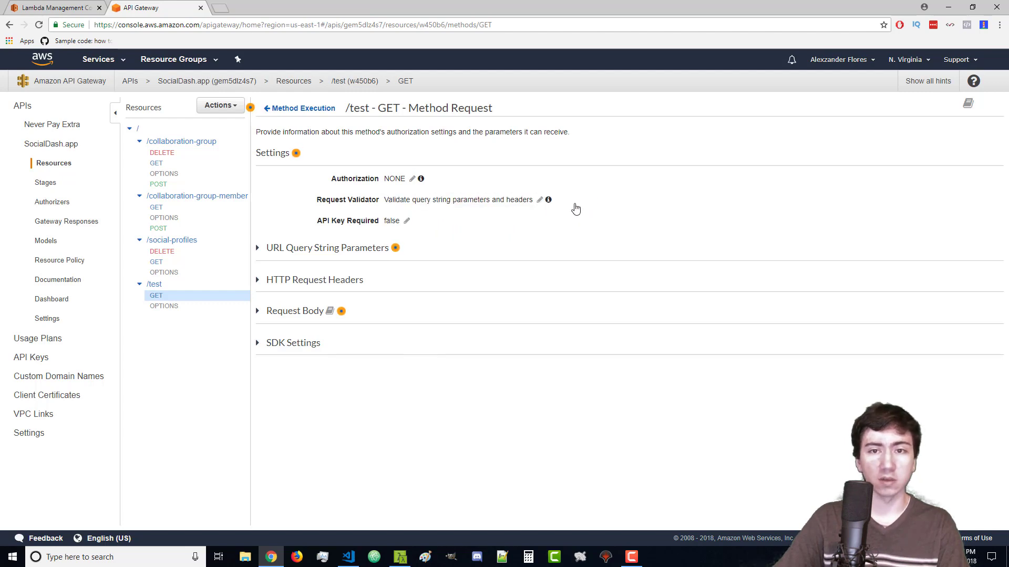
# - Add a required URL query string parameter to the GET method request, copying its name, number, from the Lambda function's code
pyautogui.click(291, 254)
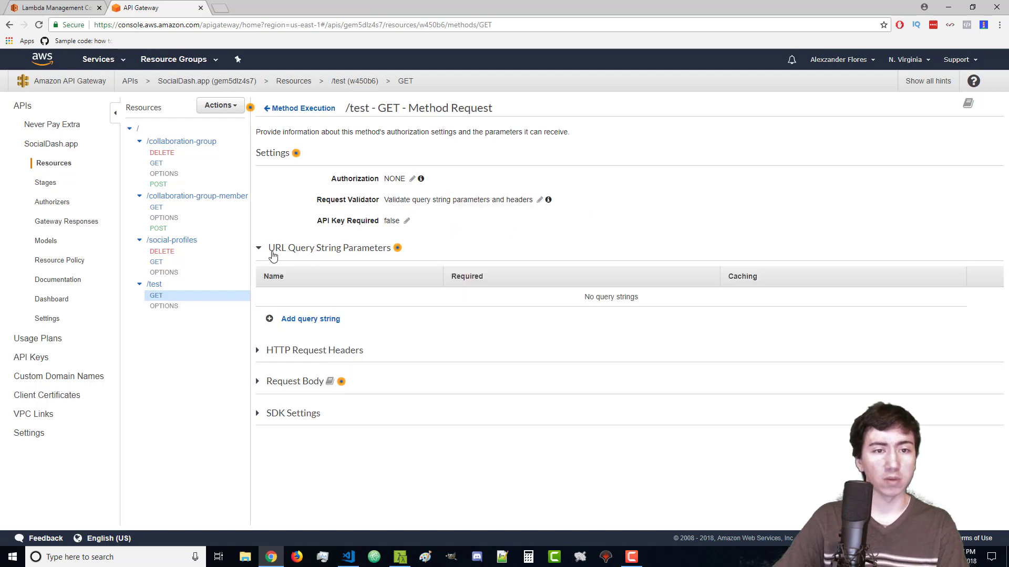
pyautogui.click(302, 319)
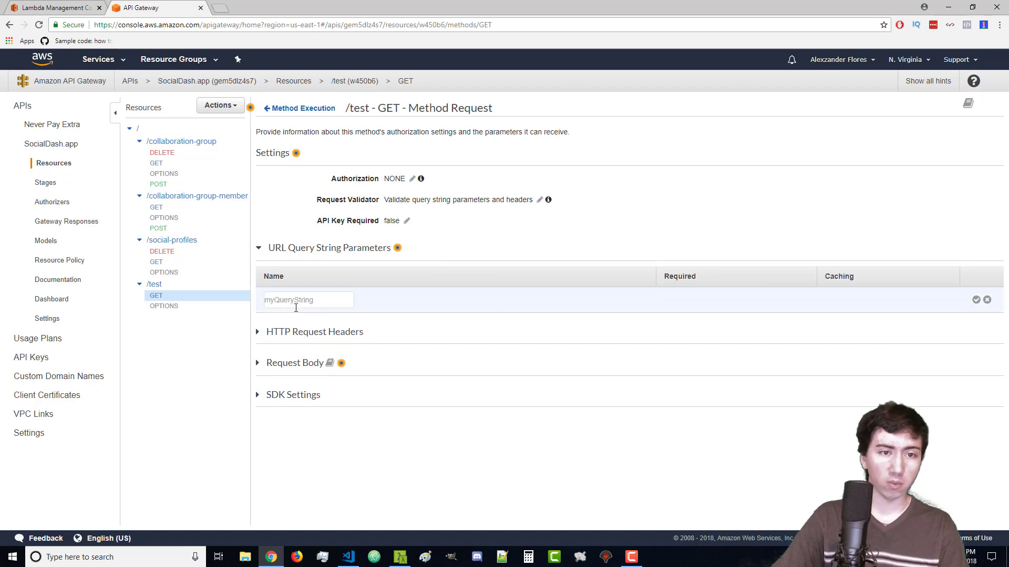
pyautogui.click(56, 6)
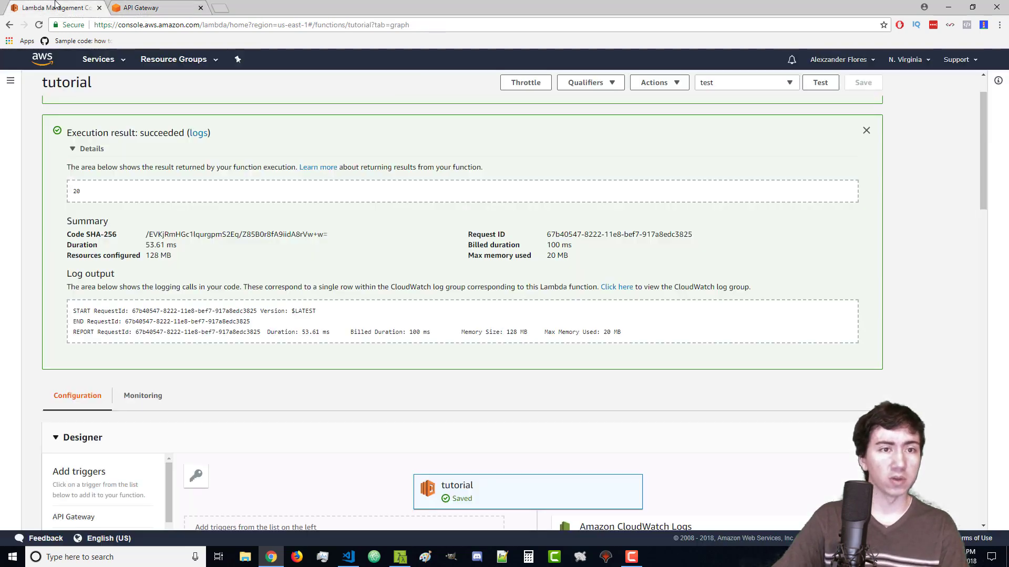
pyautogui.scroll(-11, 318, 294)
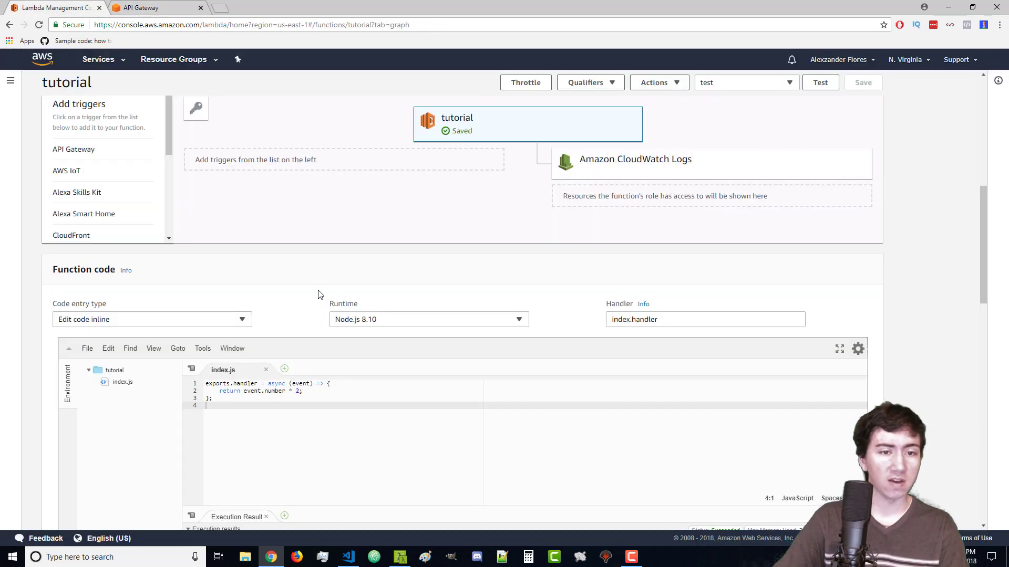
pyautogui.doubleClick(272, 234)
pyautogui.hotkey('ctrl', 'c')
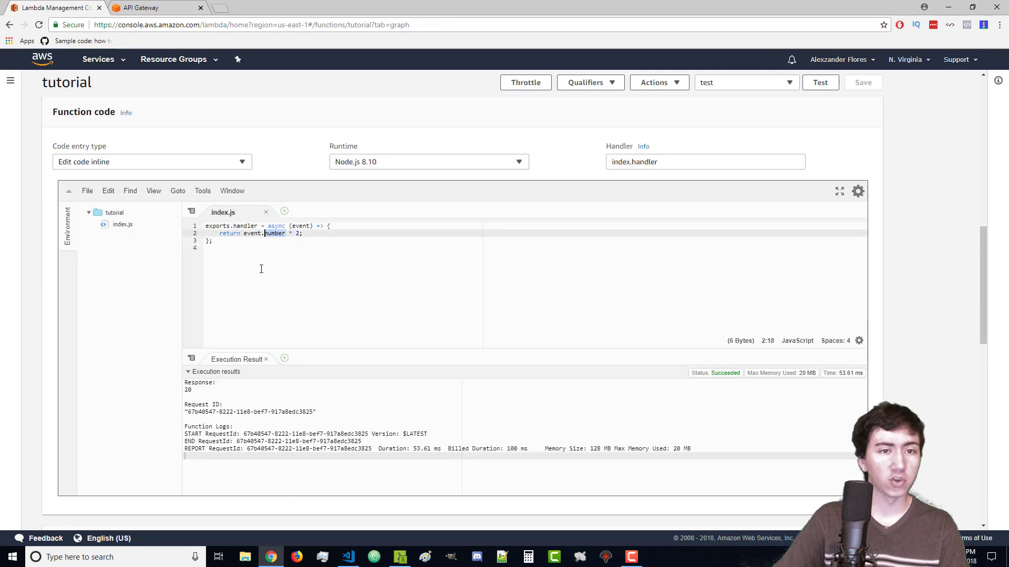
pyautogui.click(261, 269)
pyautogui.click(152, 5)
pyautogui.hotkey('ctrl', 'v')
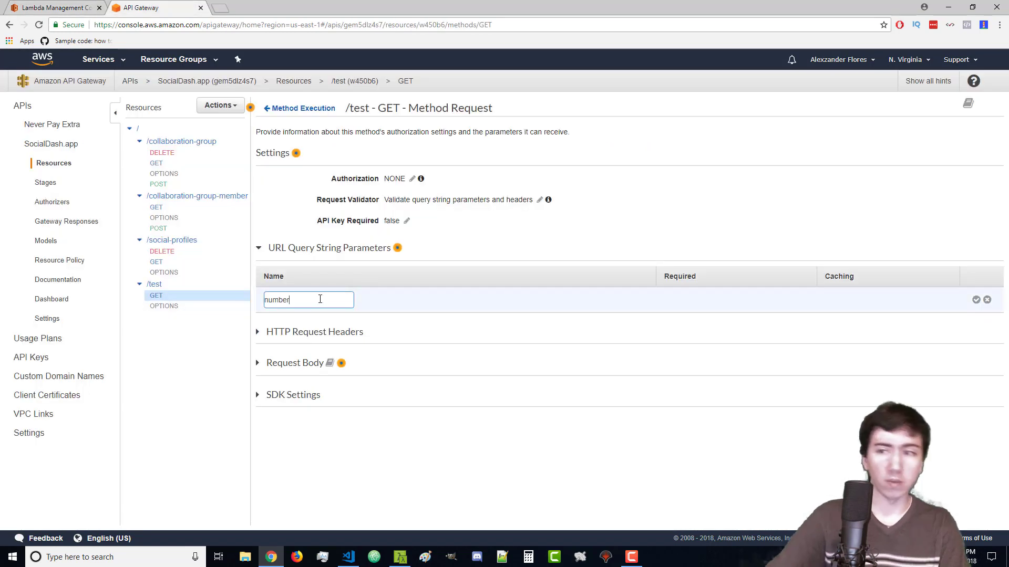
pyautogui.click(976, 300)
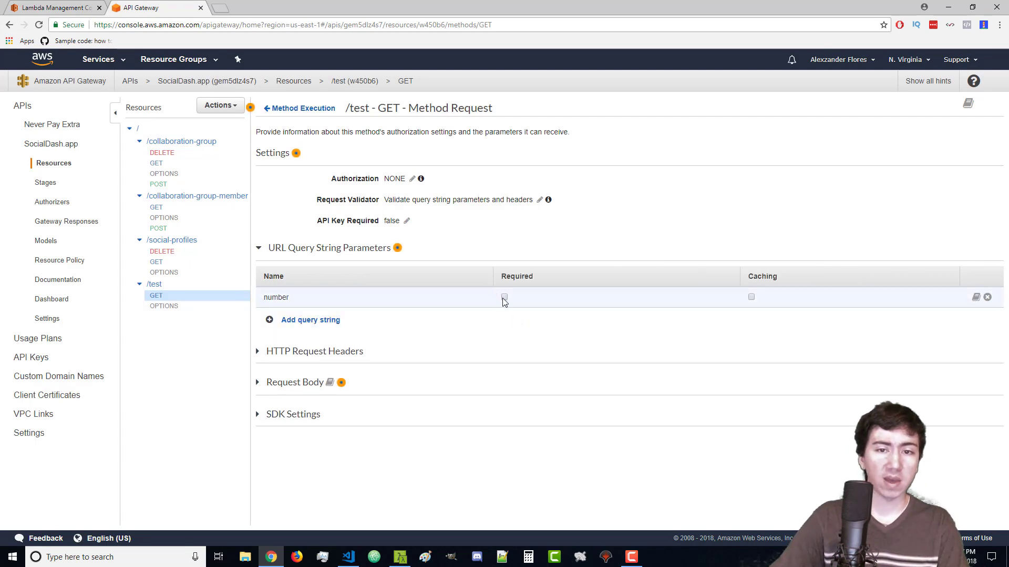
pyautogui.click(503, 297)
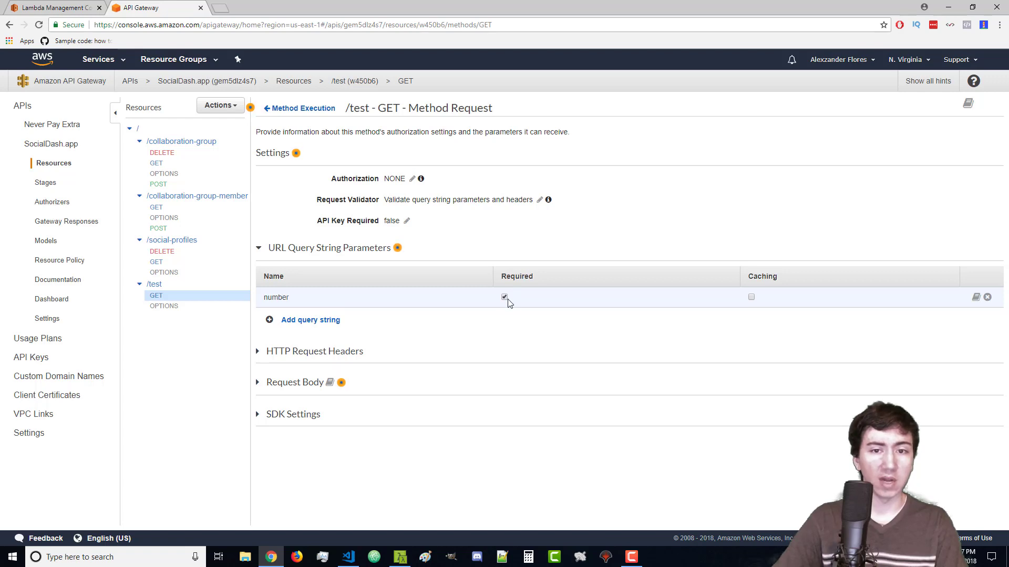
pyautogui.click(304, 109)
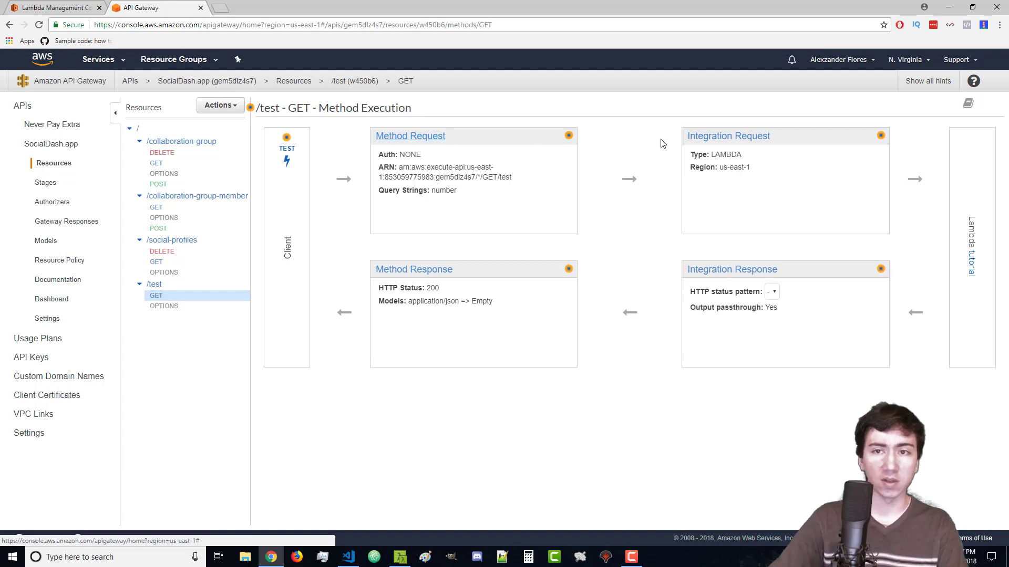
# - Set the GET integration request's body passthrough to When there are no templates defined (recommended)
pyautogui.click(716, 137)
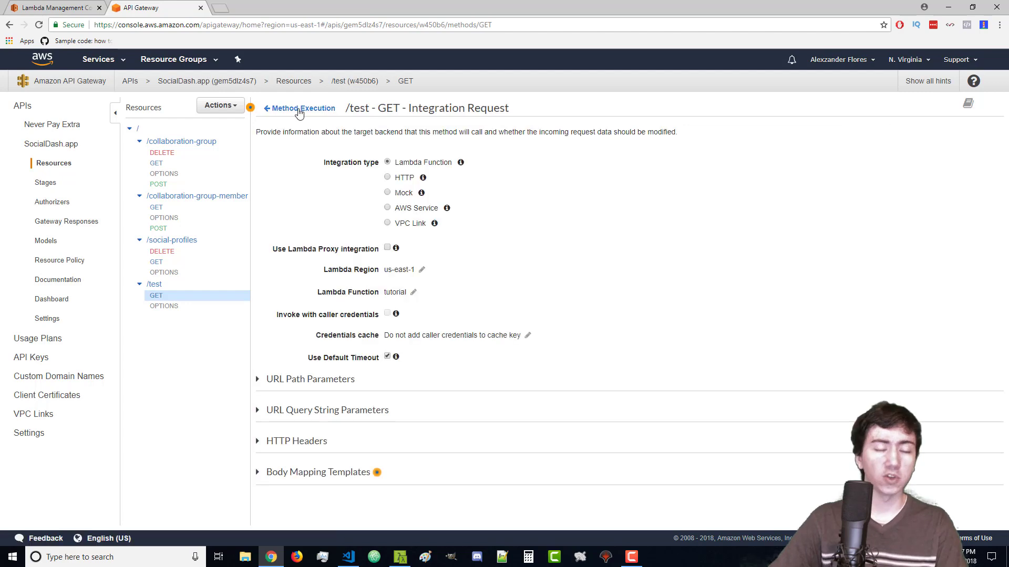
pyautogui.click(299, 110)
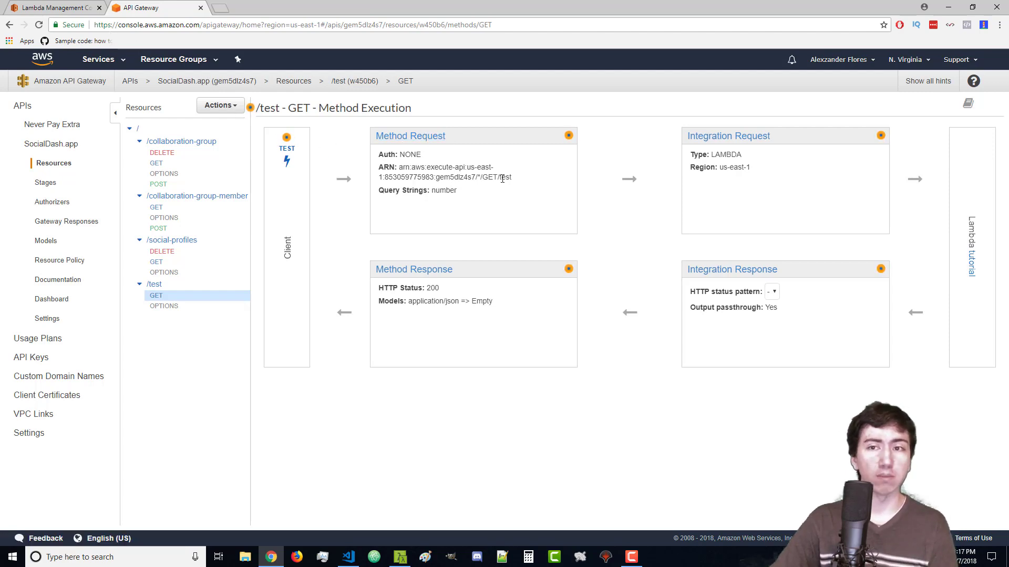
pyautogui.click(733, 138)
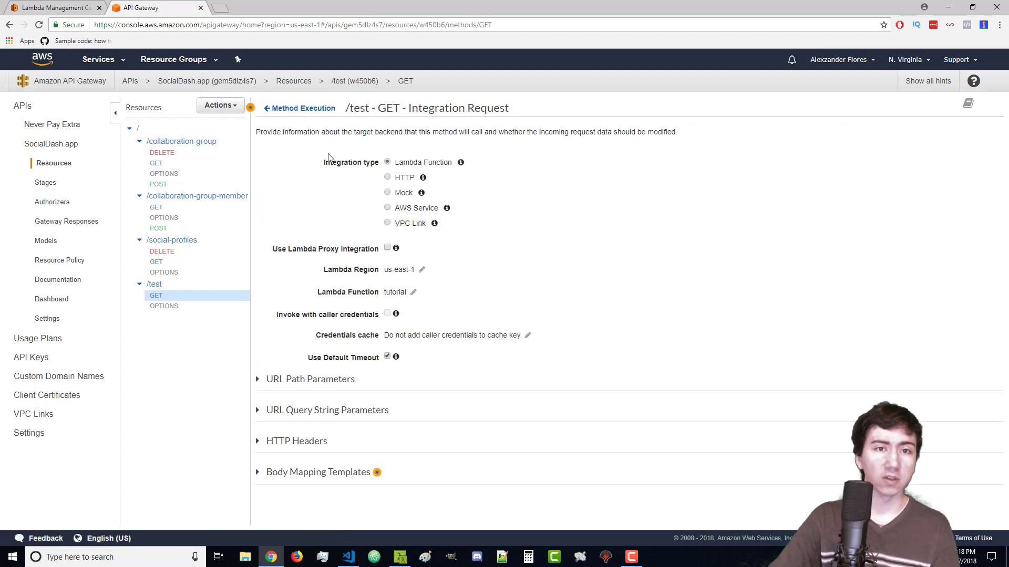
pyautogui.click(325, 473)
pyautogui.scroll(-2, 329, 467)
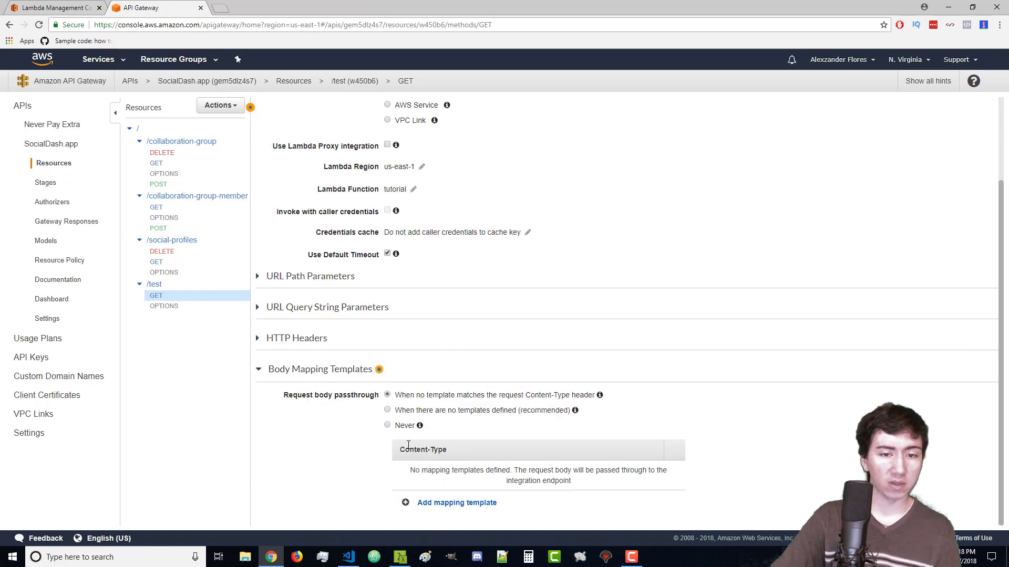
pyautogui.click(433, 415)
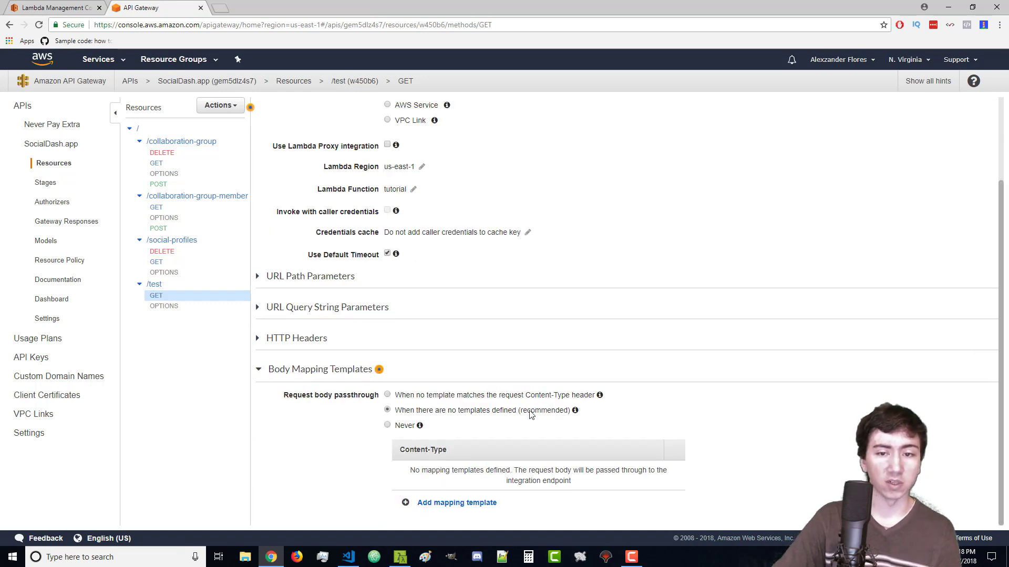
# - Add a body mapping template for the content type application/json
pyautogui.click(435, 504)
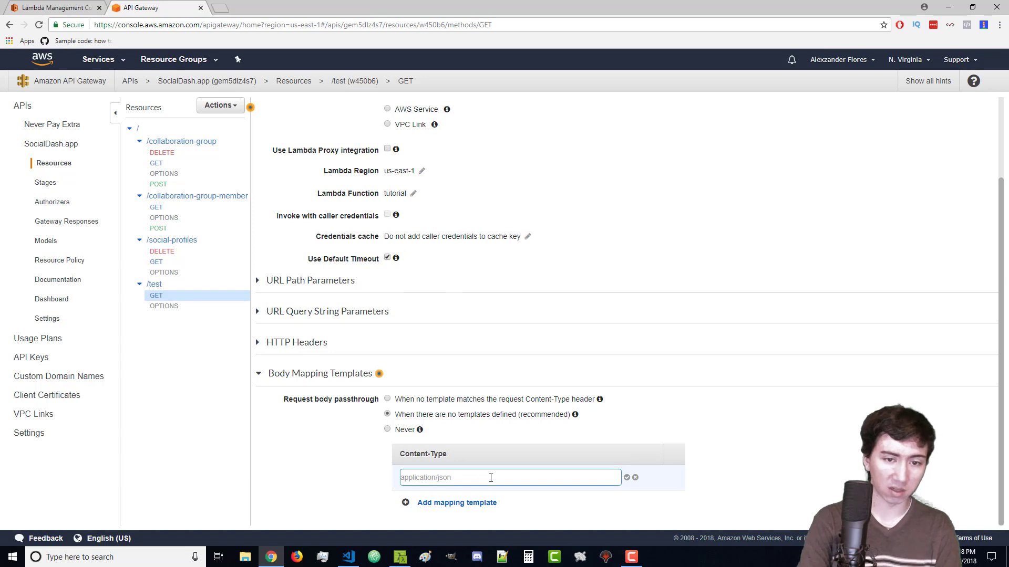
pyautogui.write('application')
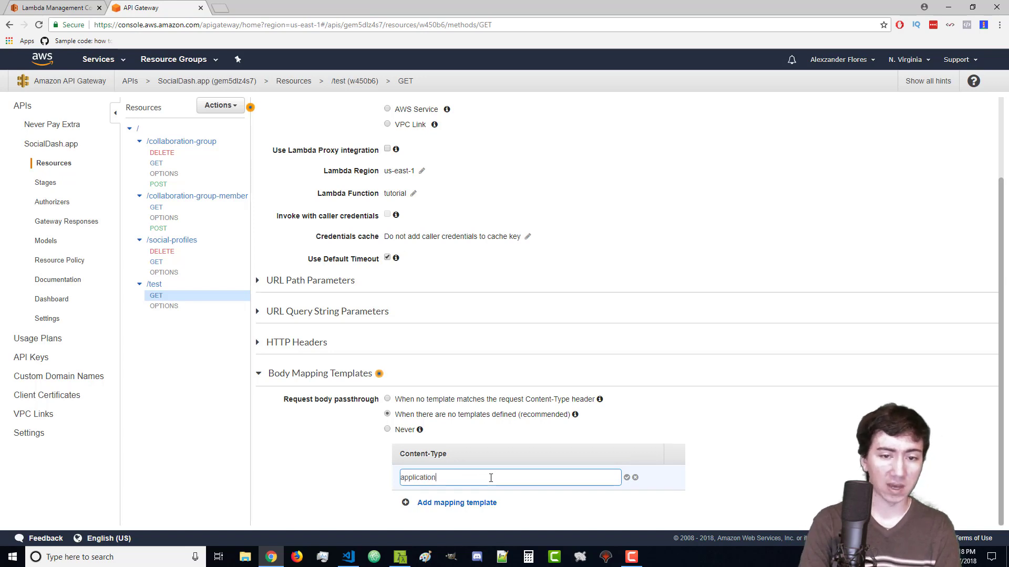
pyautogui.write('/json')
pyautogui.hotkey('ctrl', 'a')
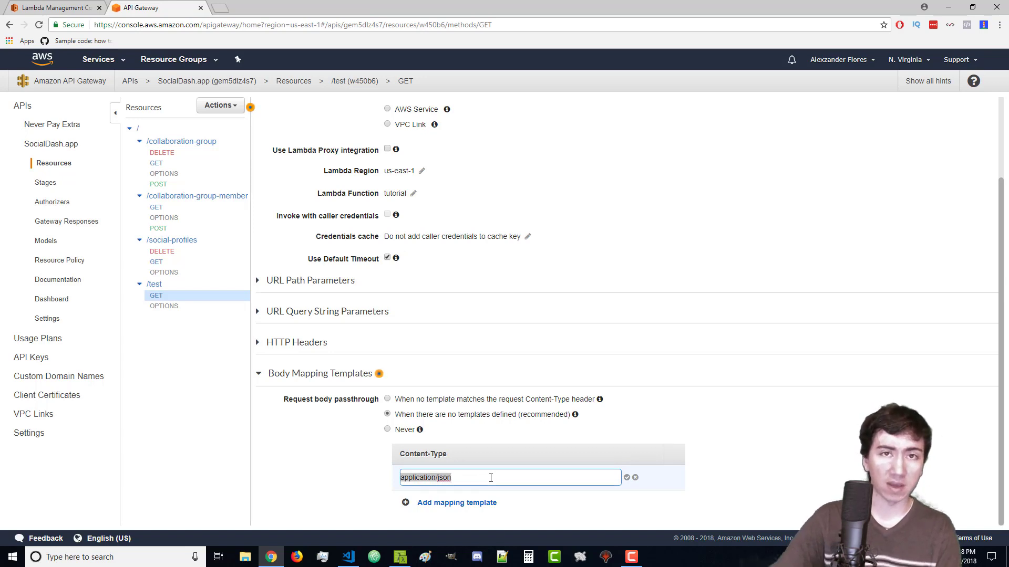
pyautogui.click(491, 478)
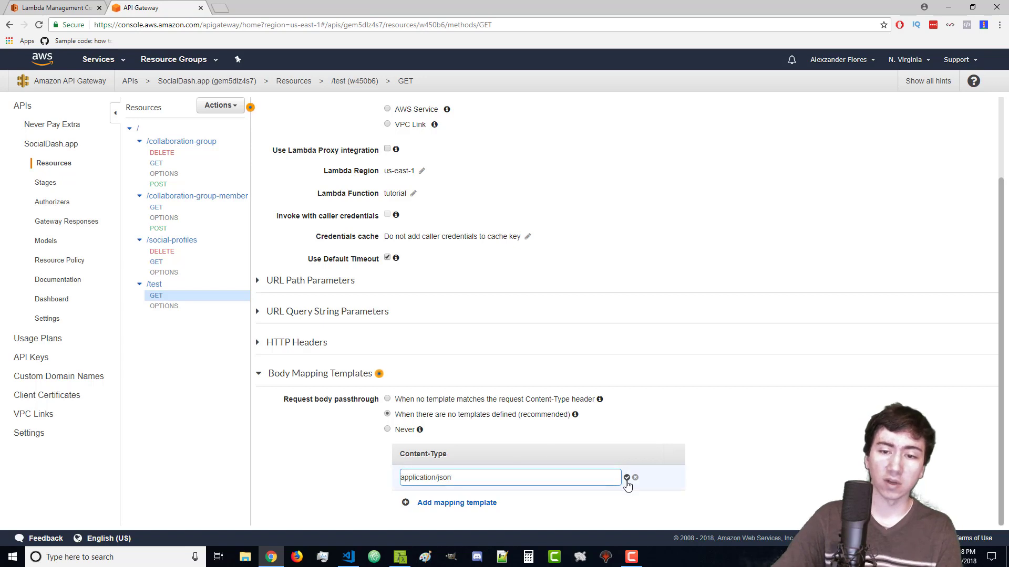
pyautogui.click(626, 478)
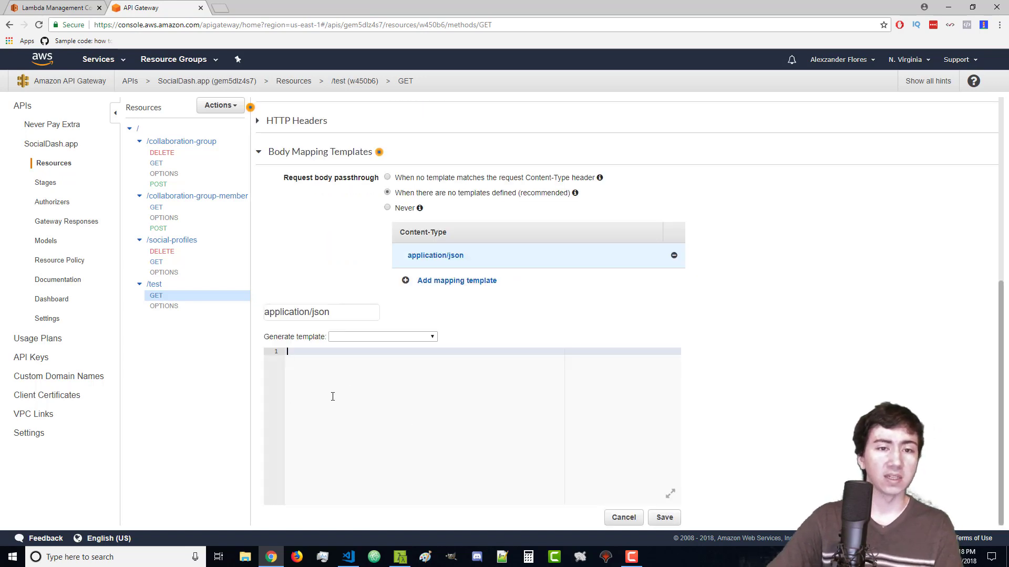
# - Generate the mapping template from the Empty model and split its braces onto separate lines with an indented blank line between them
pyautogui.click(349, 337)
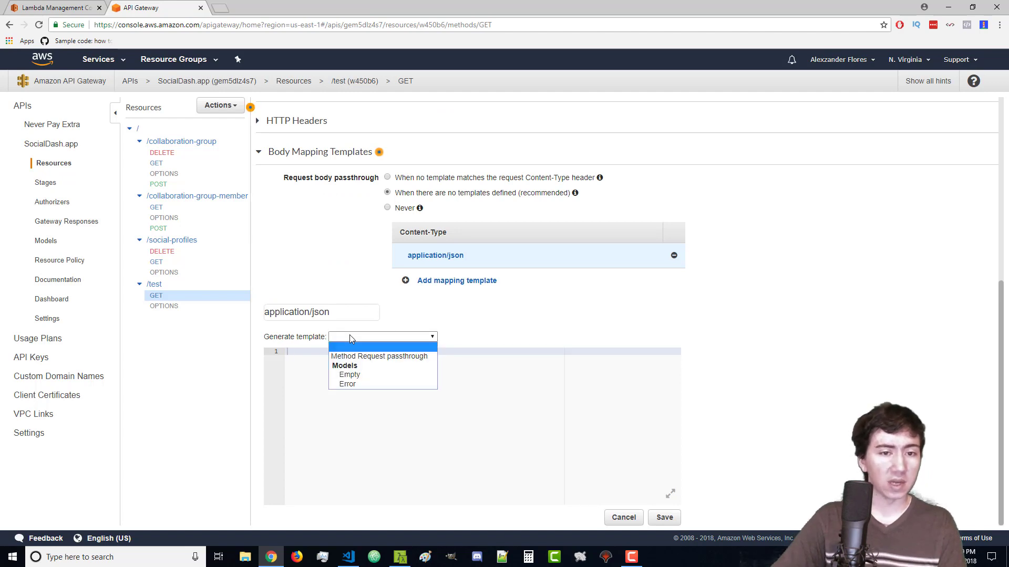
pyautogui.click(367, 376)
pyautogui.click(309, 367)
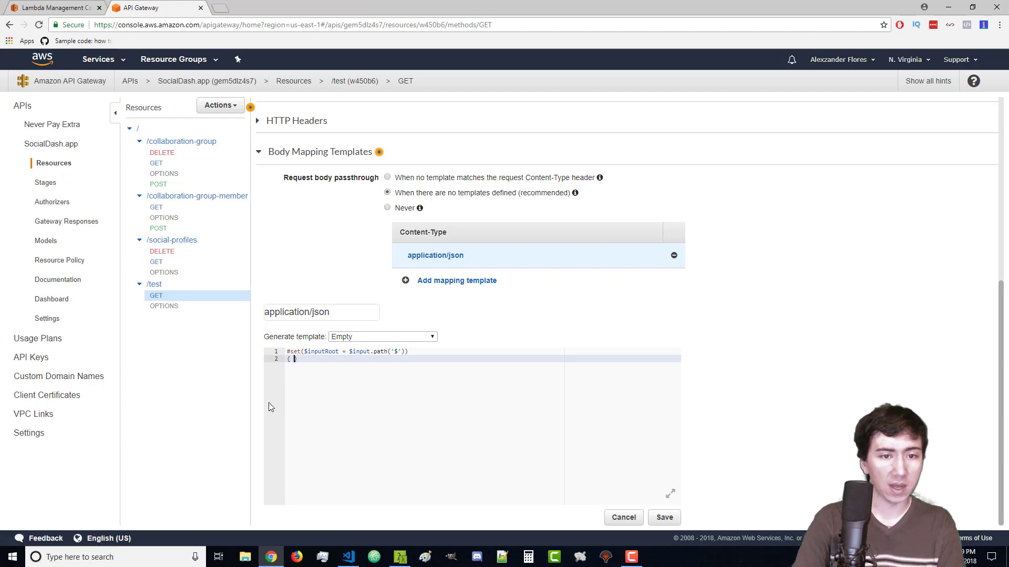
pyautogui.press('BackSpace')
pyautogui.press('Return')
pyautogui.press('Left')
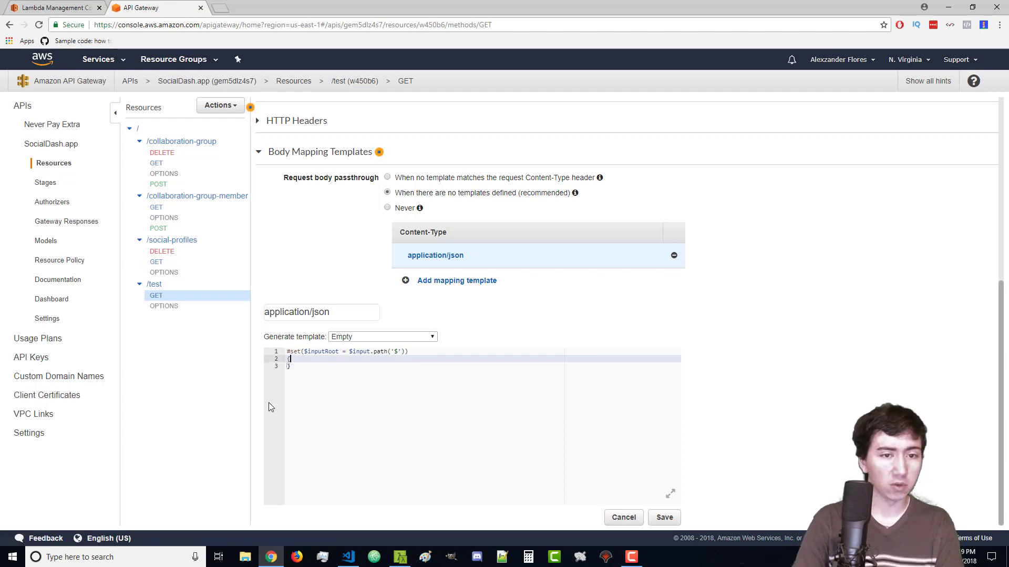
pyautogui.press('Return')
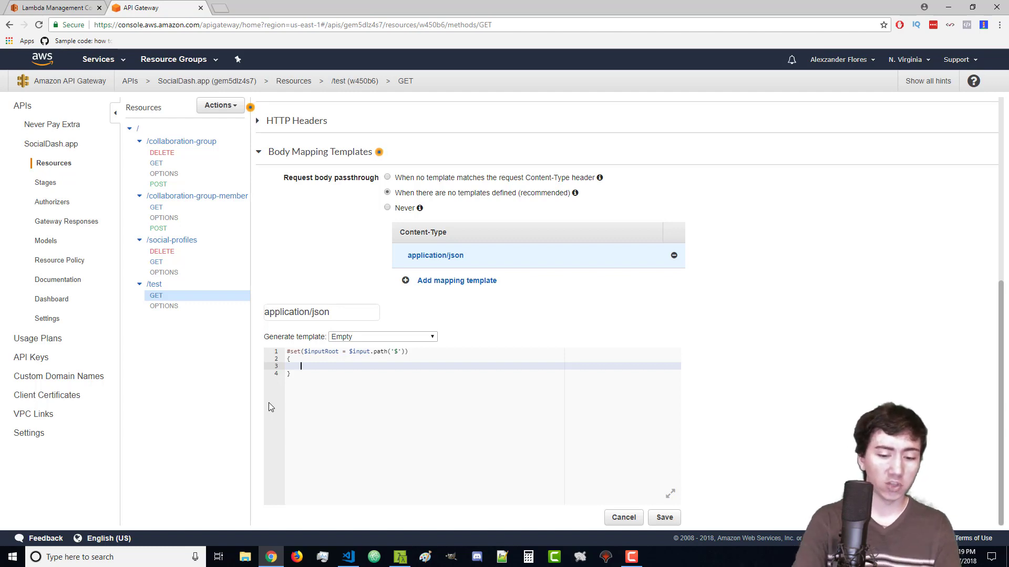
# - Enter "number": "$input.params('number')" between the braces of the mapping template
pyautogui.write('"')
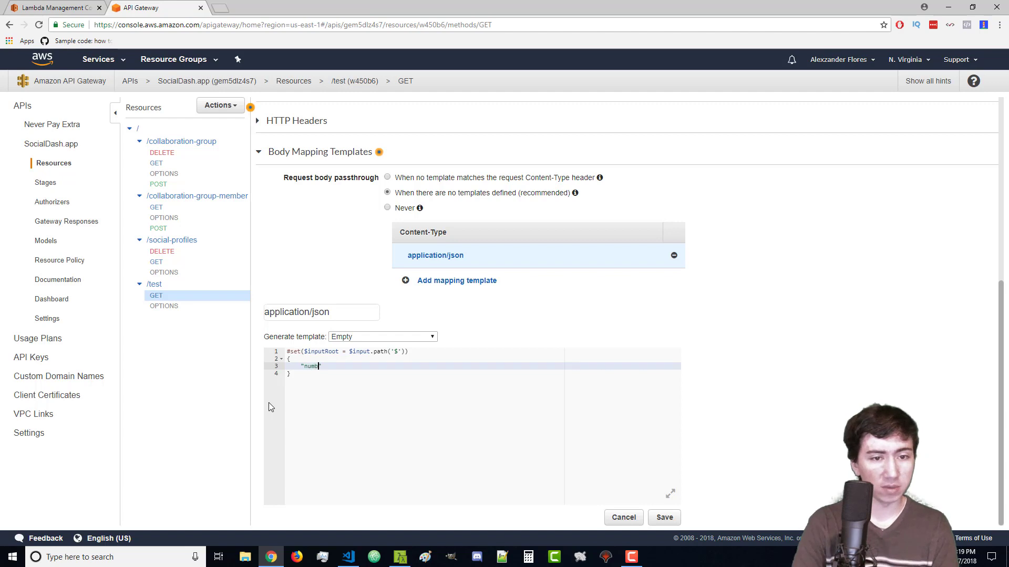
pyautogui.write('number": "$')
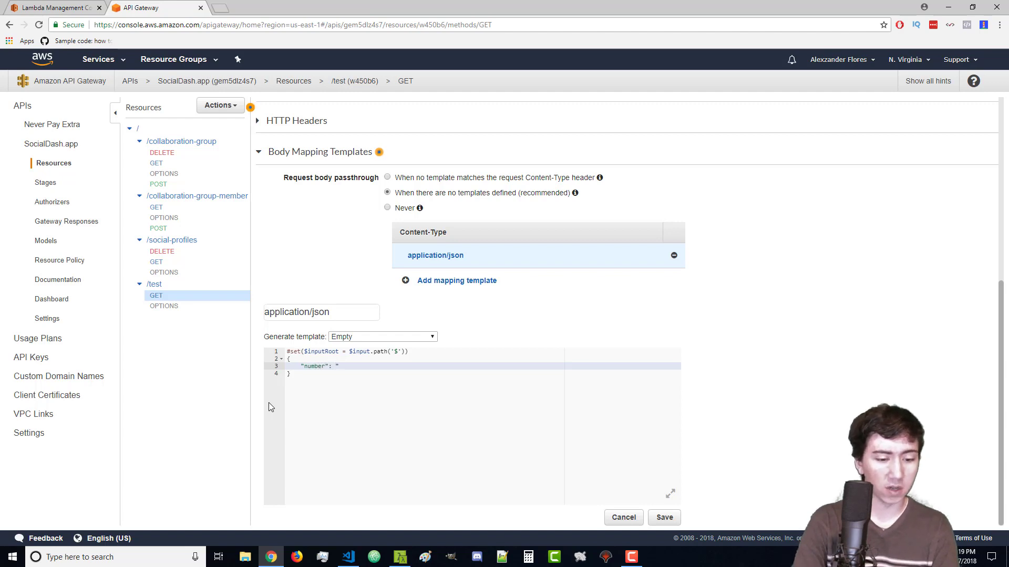
pyautogui.write('input.pa')
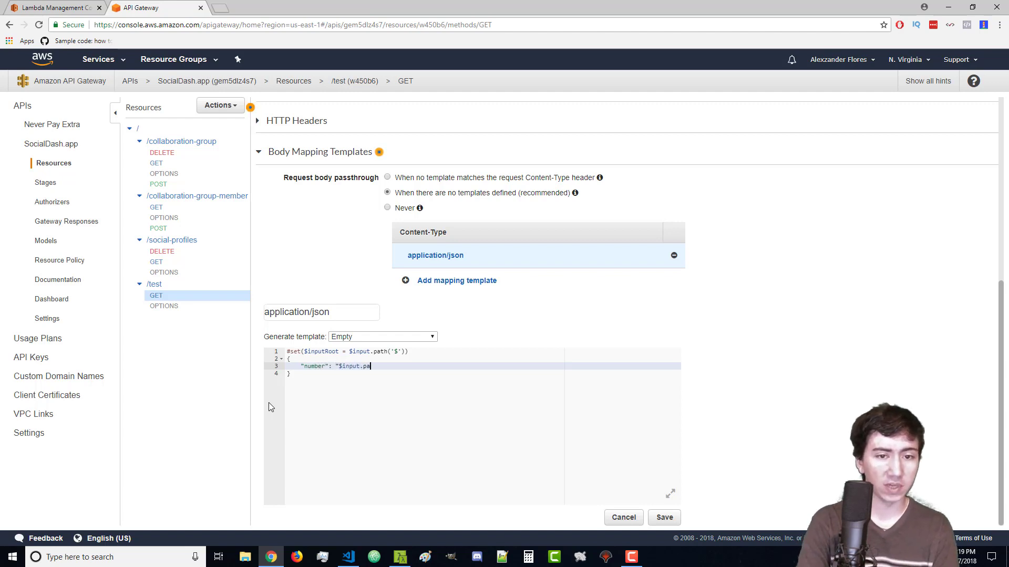
pyautogui.write('rams(')
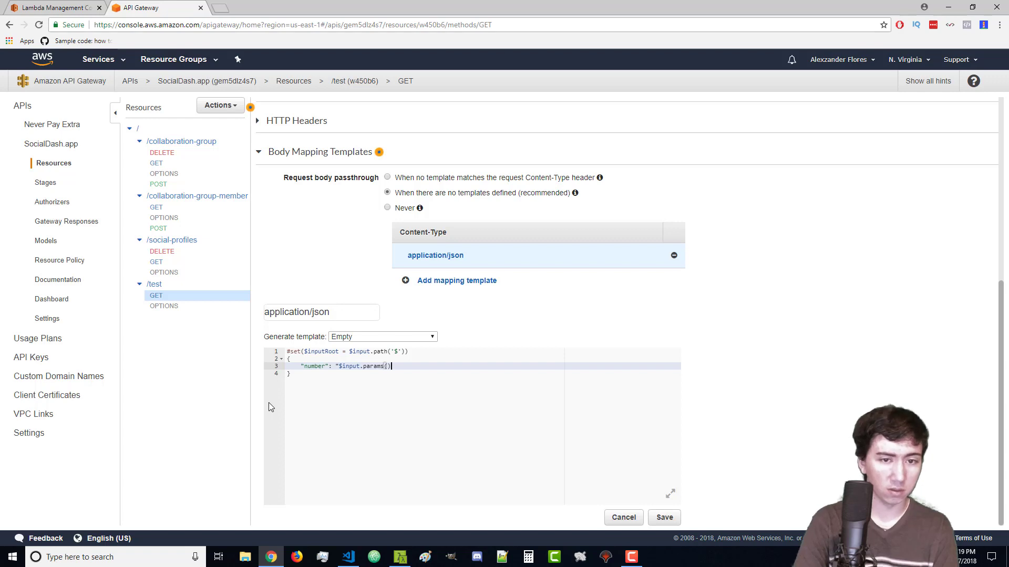
pyautogui.write("'")
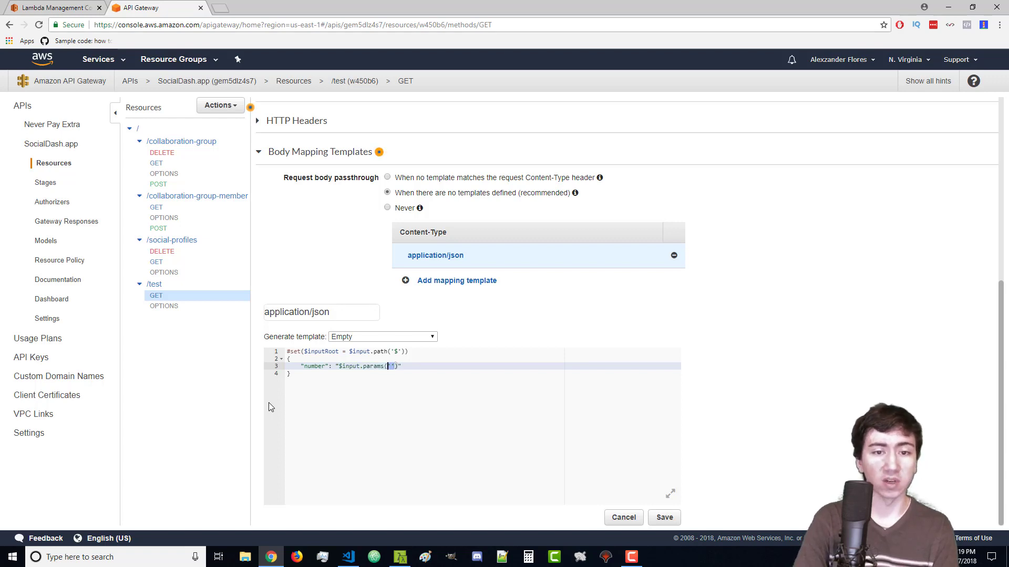
pyautogui.press('Right')
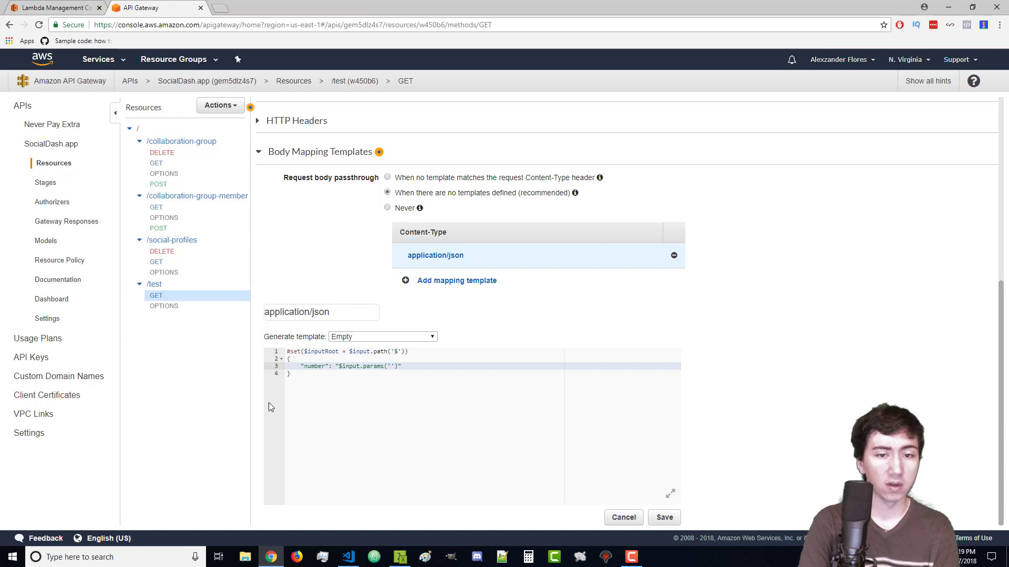
pyautogui.write('number')
pyautogui.press('Down')
pyautogui.doubleClick(311, 366)
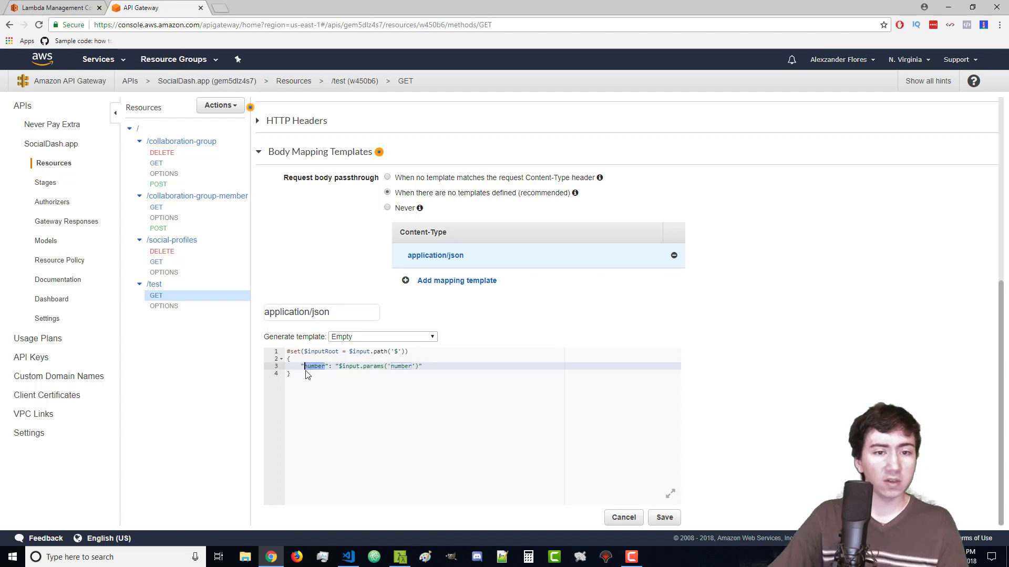
pyautogui.click(316, 391)
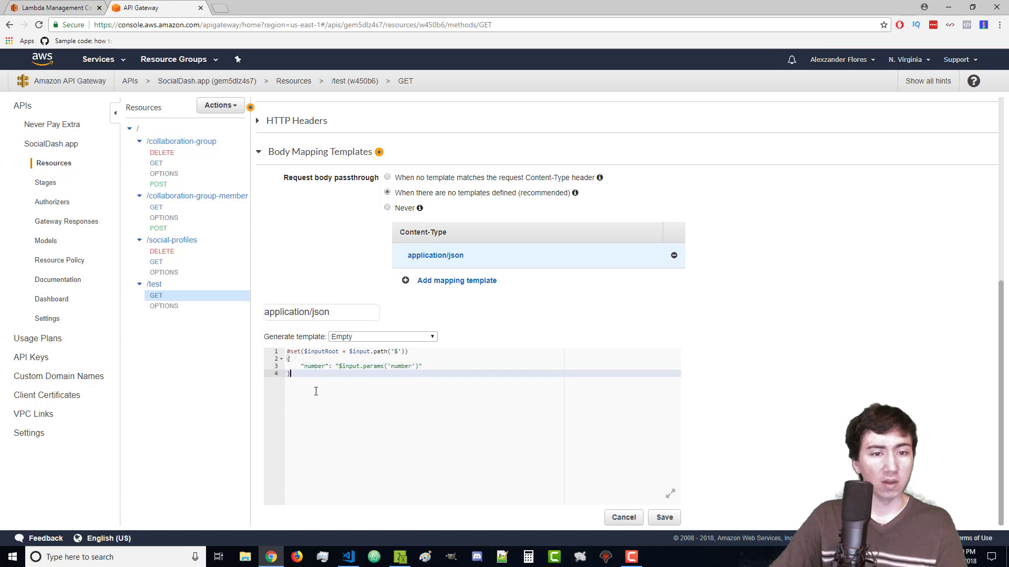
# - Compare the event argument in the Lambda function's code with the $input.params('number') expression in the mapping template
pyautogui.click(43, 8)
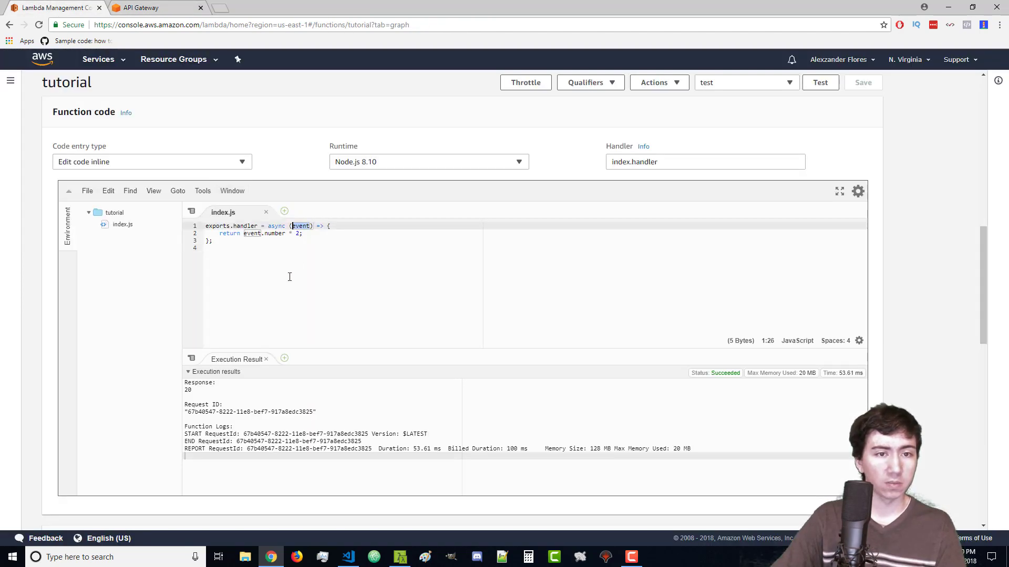
pyautogui.click(153, 8)
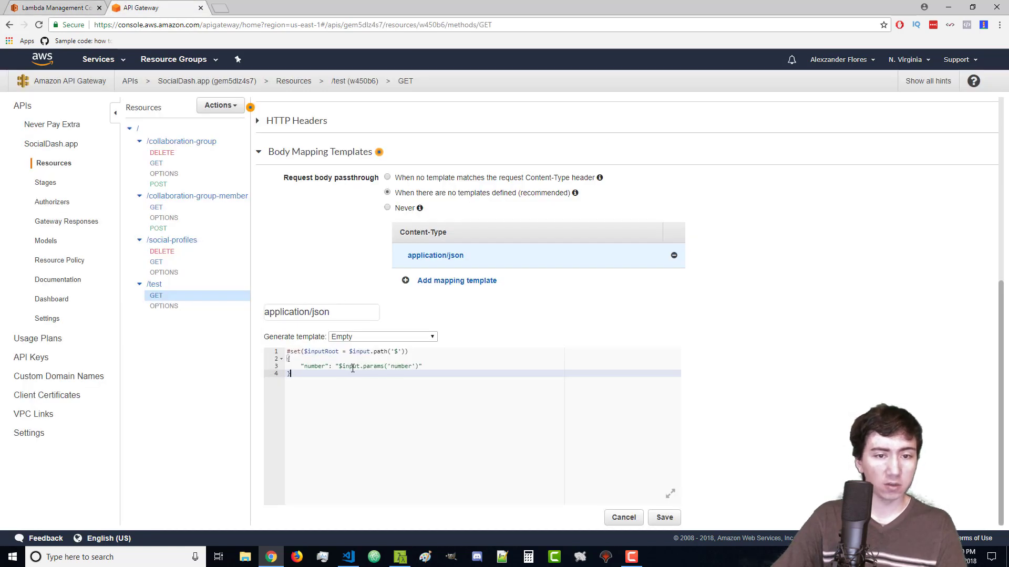
pyautogui.moveTo(339, 368); pyautogui.dragTo(419, 367)
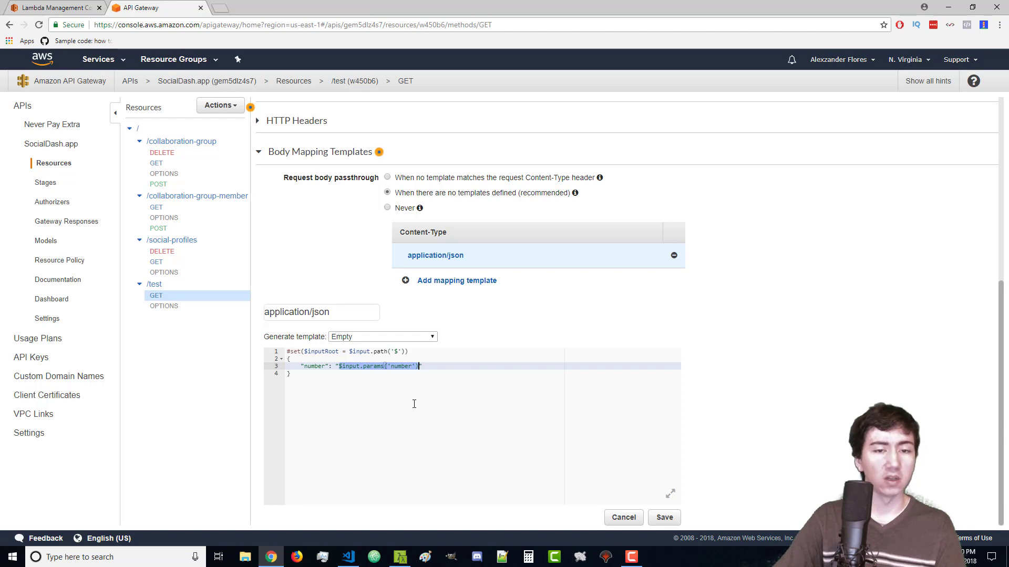
pyautogui.click(414, 404)
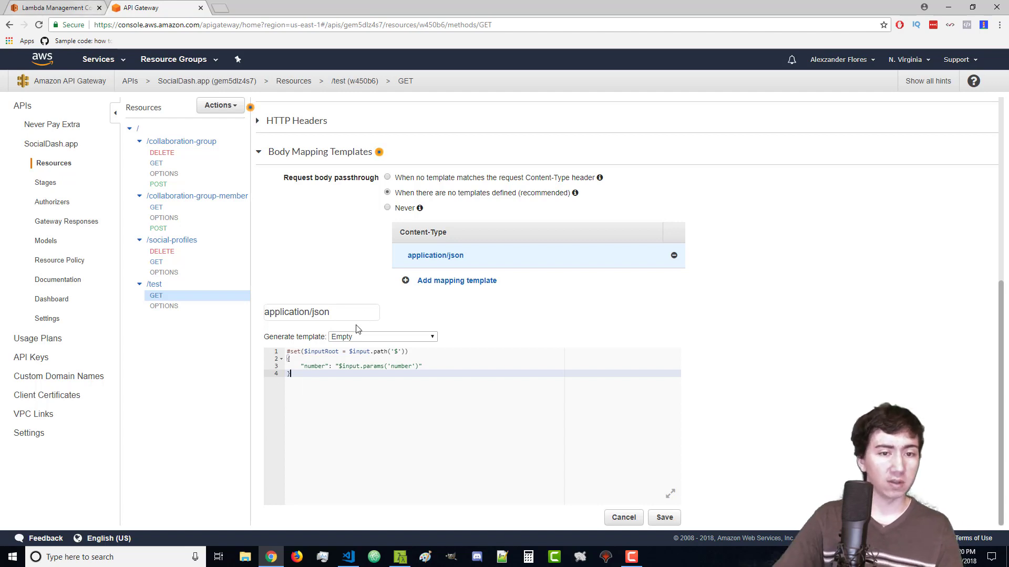
pyautogui.tripleClick(328, 367)
pyautogui.hotkey('shift', 'Left')
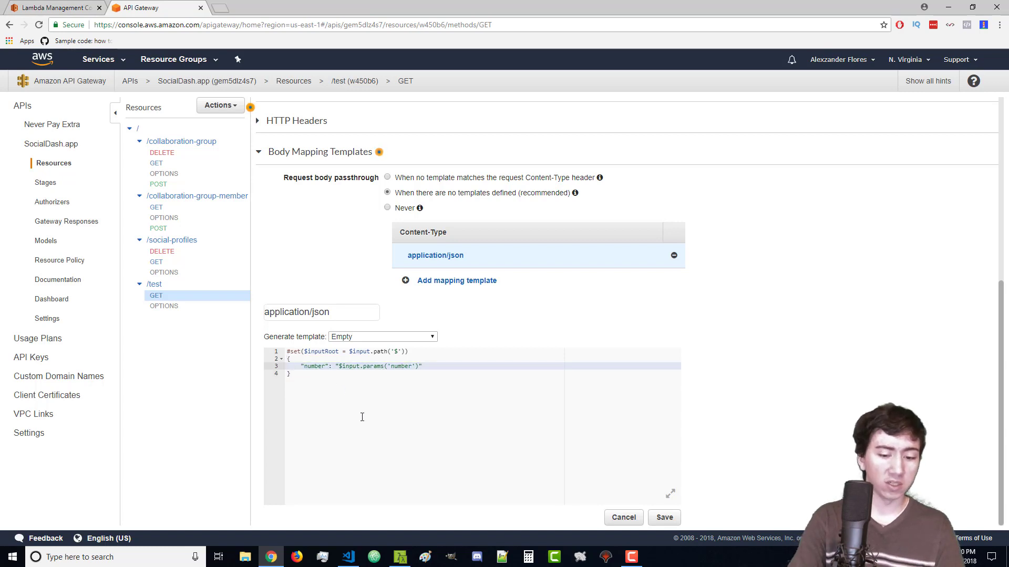
pyautogui.hotkey('shift', 'Home')
pyautogui.press('End')
pyautogui.hotkey('shift', 'Home')
pyautogui.press('End')
pyautogui.write(',')
pyautogui.press('Return')
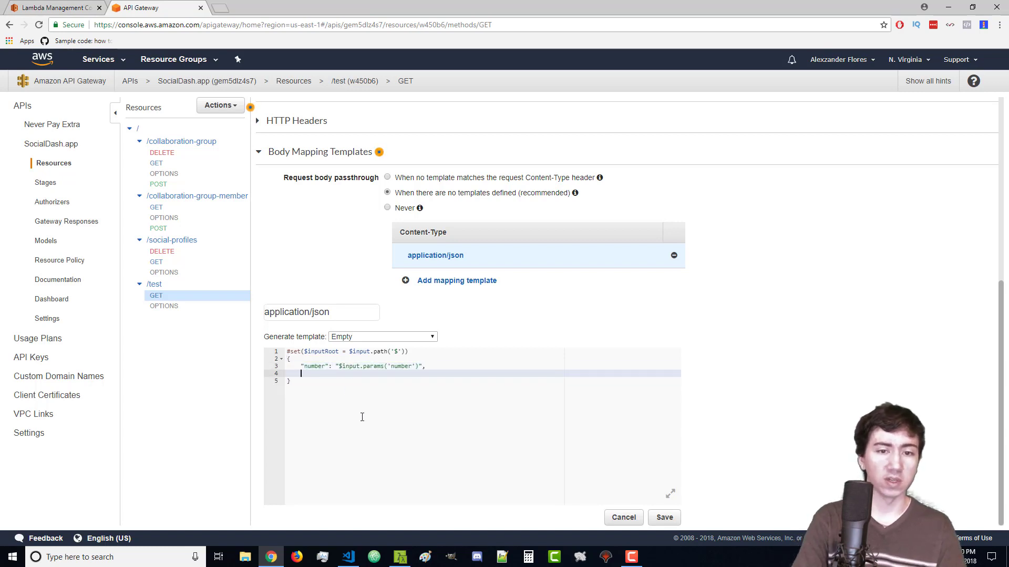
pyautogui.press('BackSpace')
pyautogui.press('BackSpace')
pyautogui.press('BackSpace')
# - Save the application/json mapping template and return to the GET method's execution overview
pyautogui.click(668, 520)
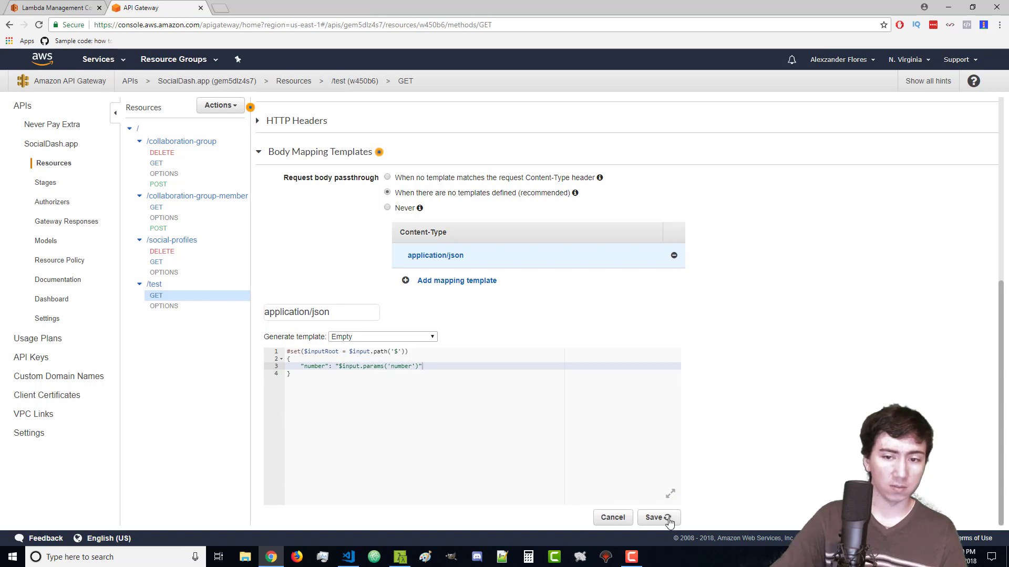
pyautogui.scroll(6, 295, 148)
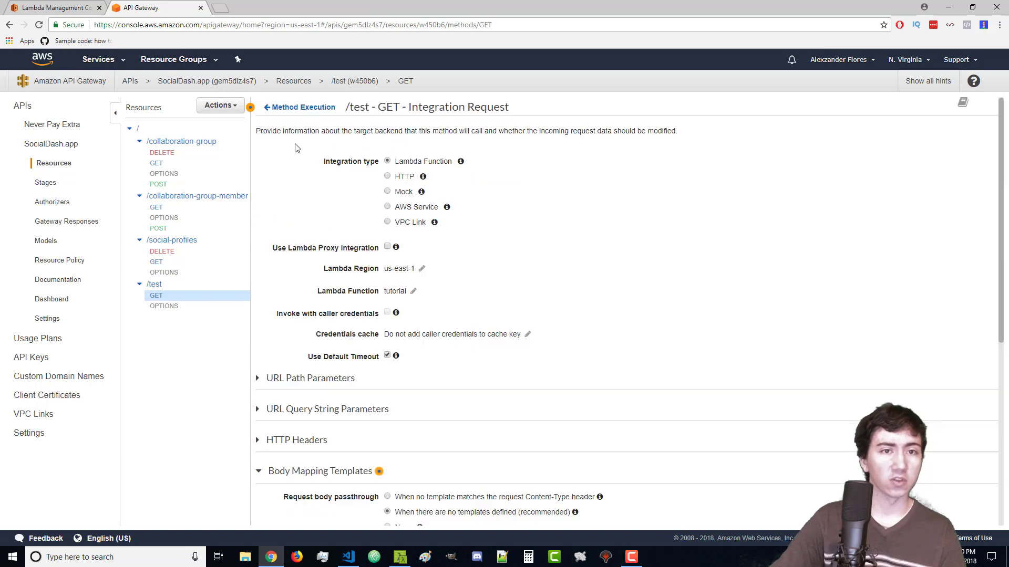
pyautogui.click(304, 111)
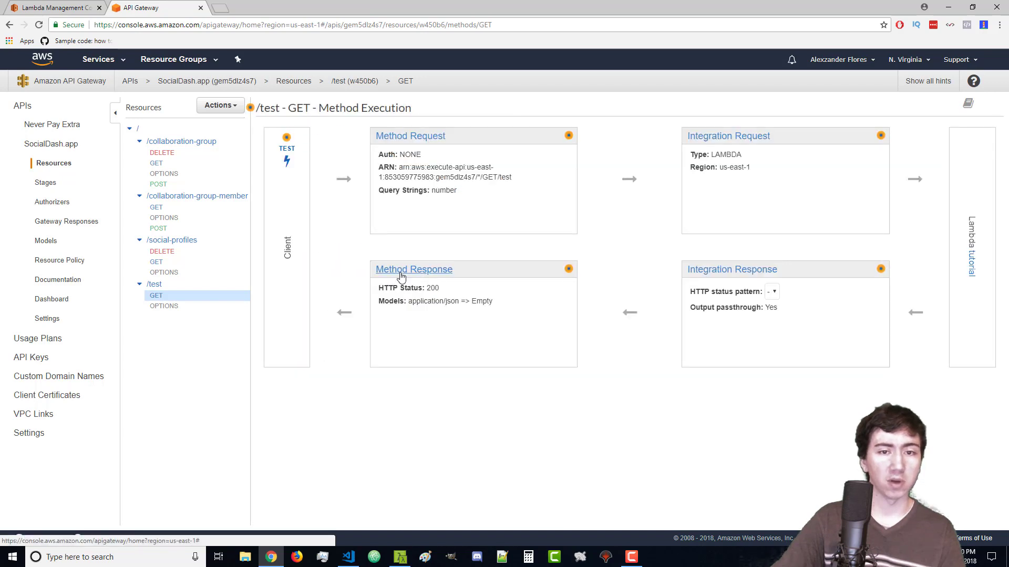
# - Add an Access-Control-Allow-Origin response header to the 200 status of the GET method's Method Response
pyautogui.click(401, 271)
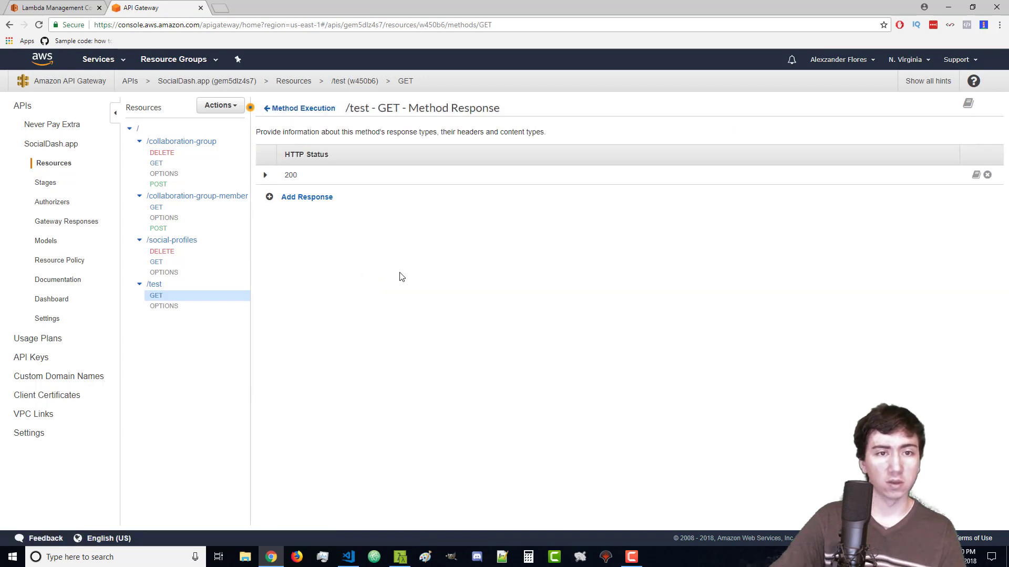
pyautogui.click(265, 176)
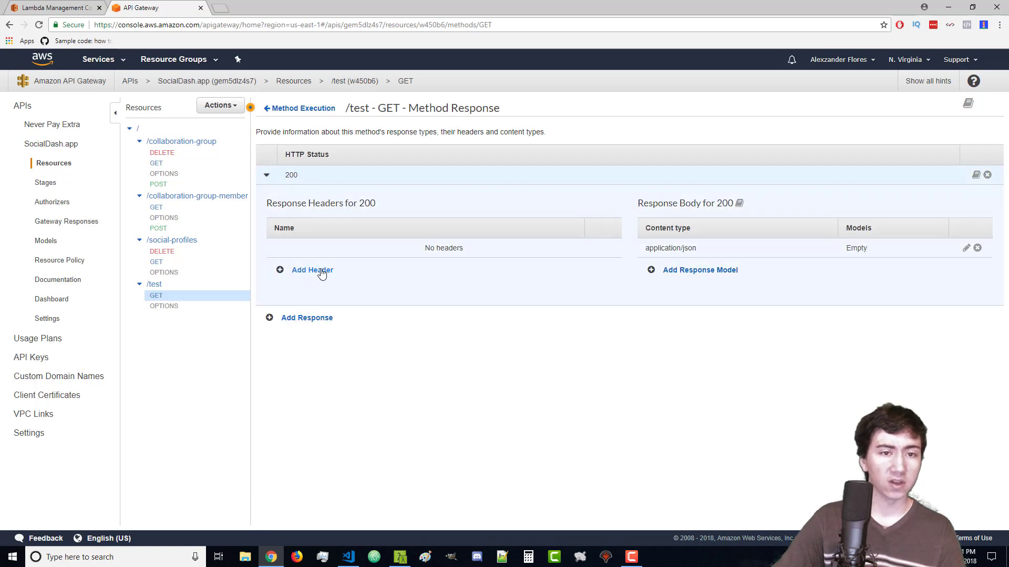
pyautogui.click(320, 272)
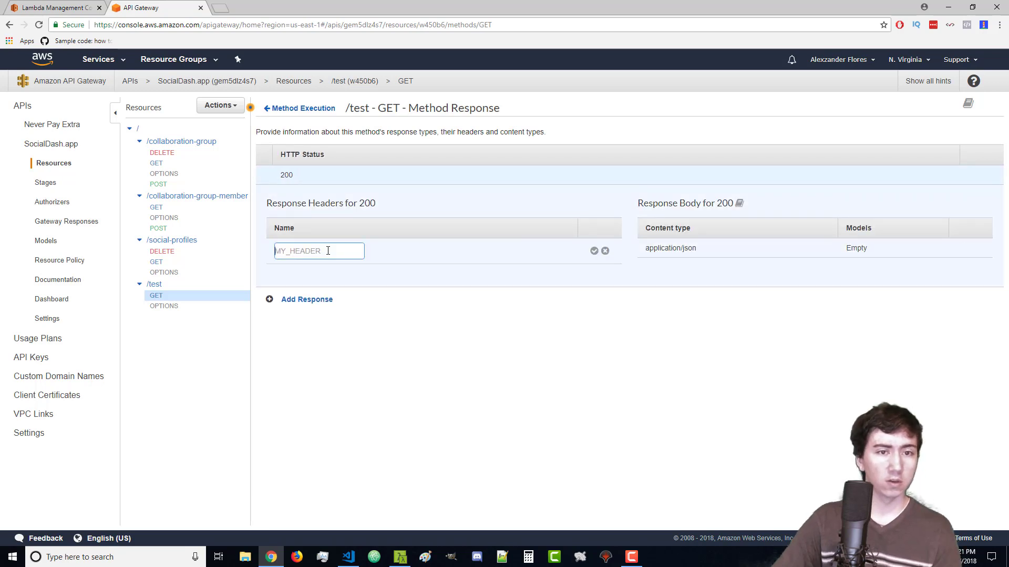
pyautogui.write('Ac')
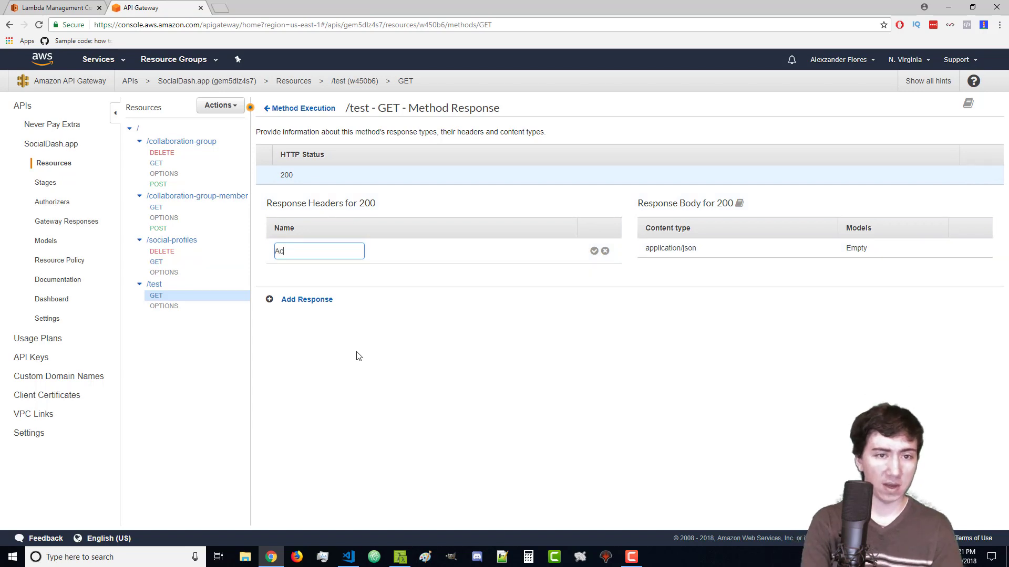
pyautogui.write('cess-Cont')
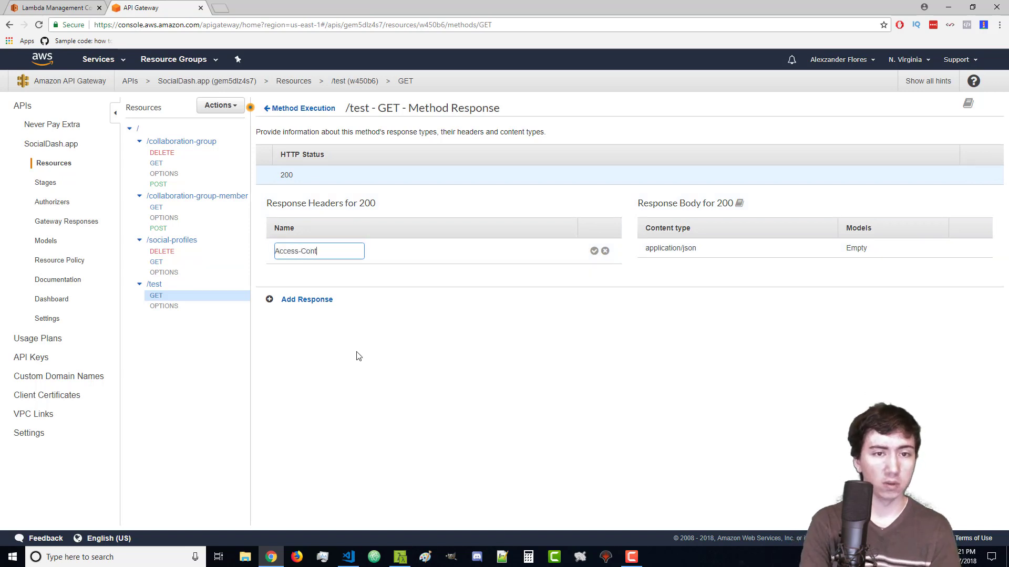
pyautogui.write('rol-Allow-')
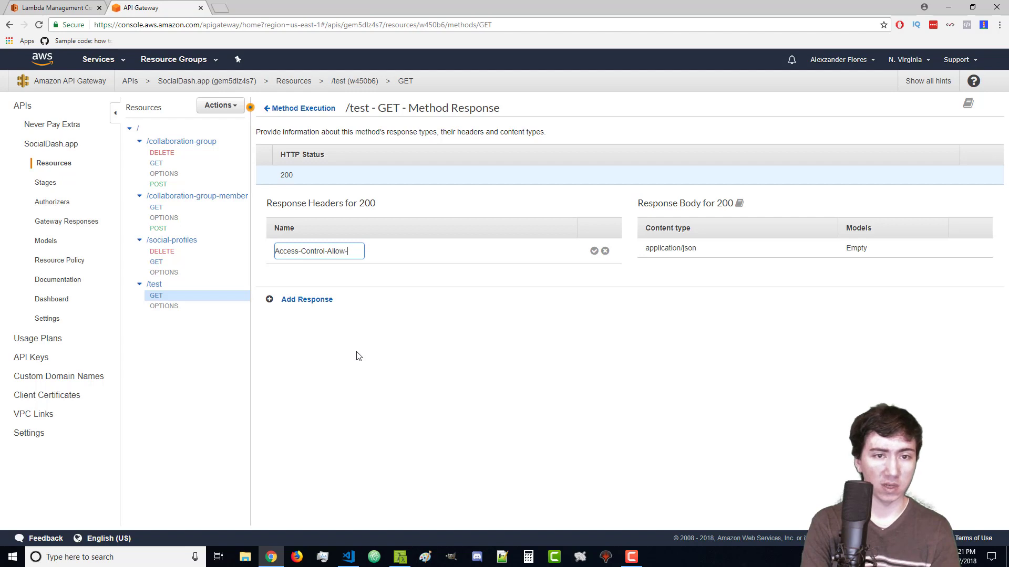
pyautogui.write('Origin')
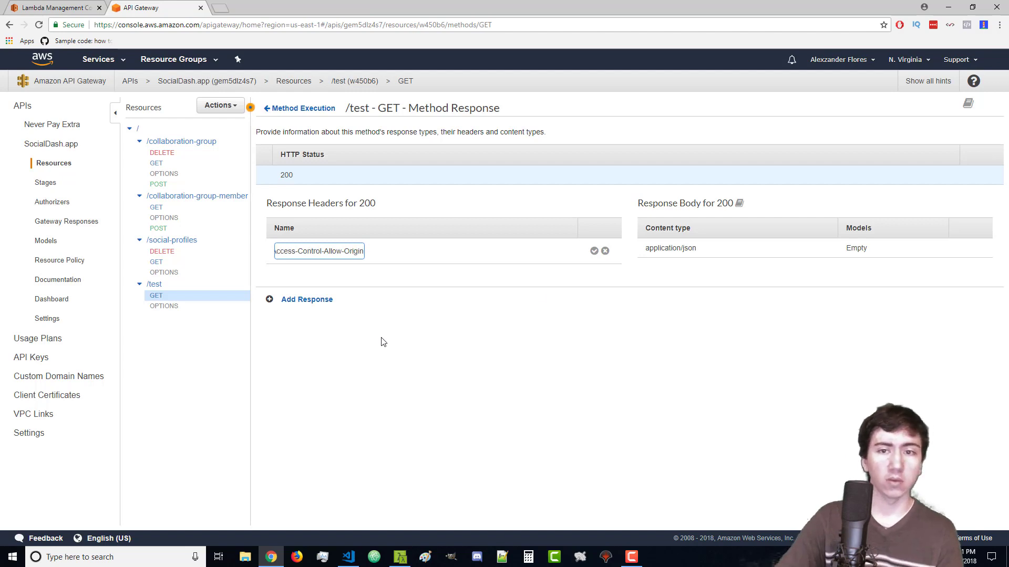
pyautogui.click(594, 252)
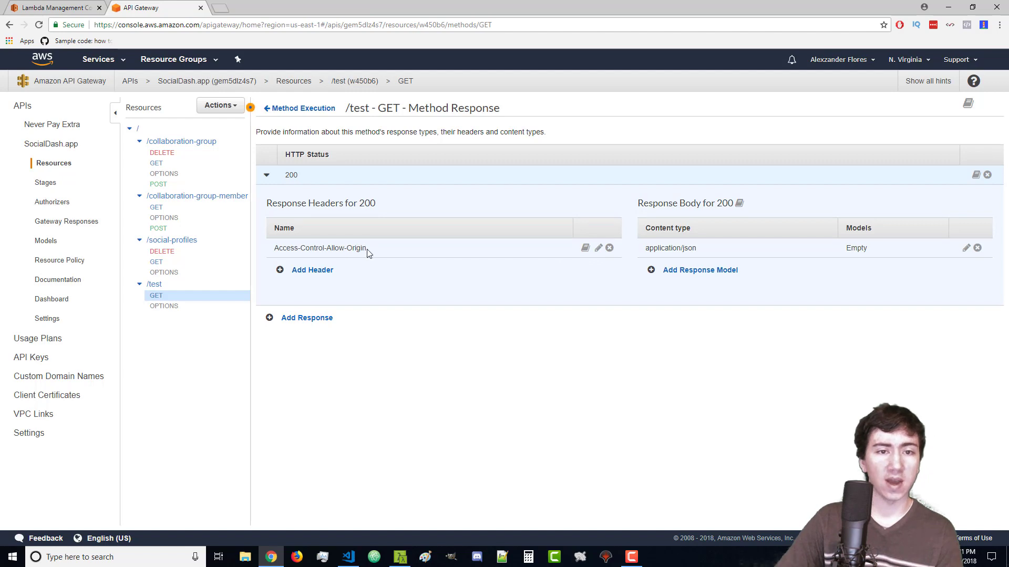
pyautogui.moveTo(368, 253); pyautogui.dragTo(274, 249)
# - Map the Access-Control-Allow-Origin header to the value '*' in the GET method's Integration Response
pyautogui.click(310, 110)
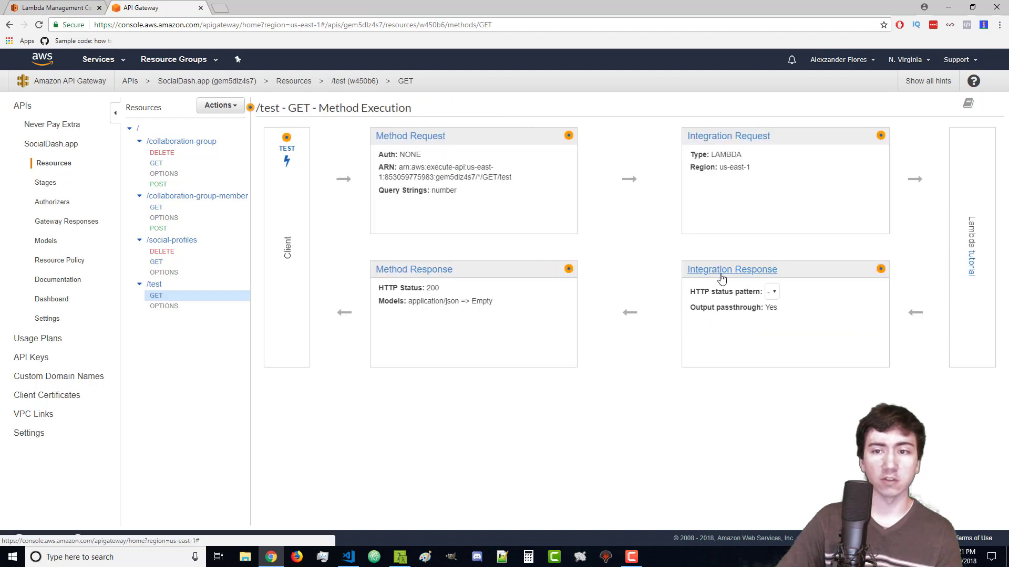
pyautogui.click(722, 277)
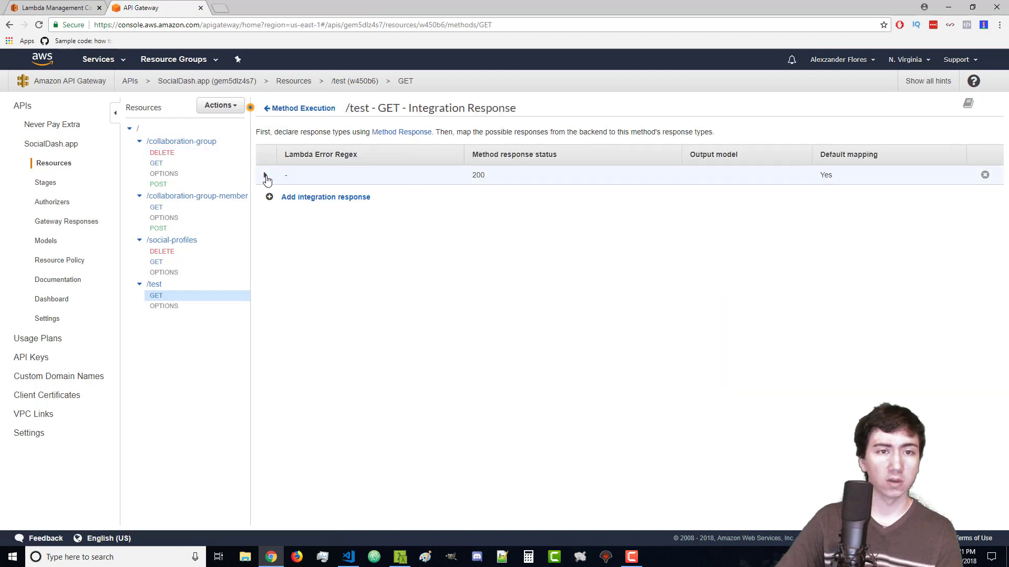
pyautogui.click(266, 177)
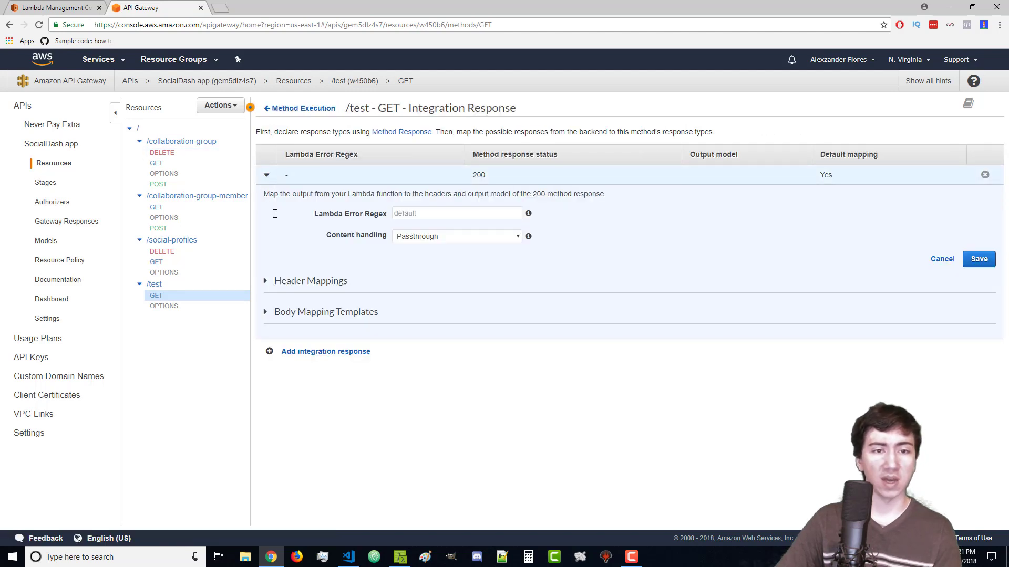
pyautogui.click(288, 283)
pyautogui.click(972, 329)
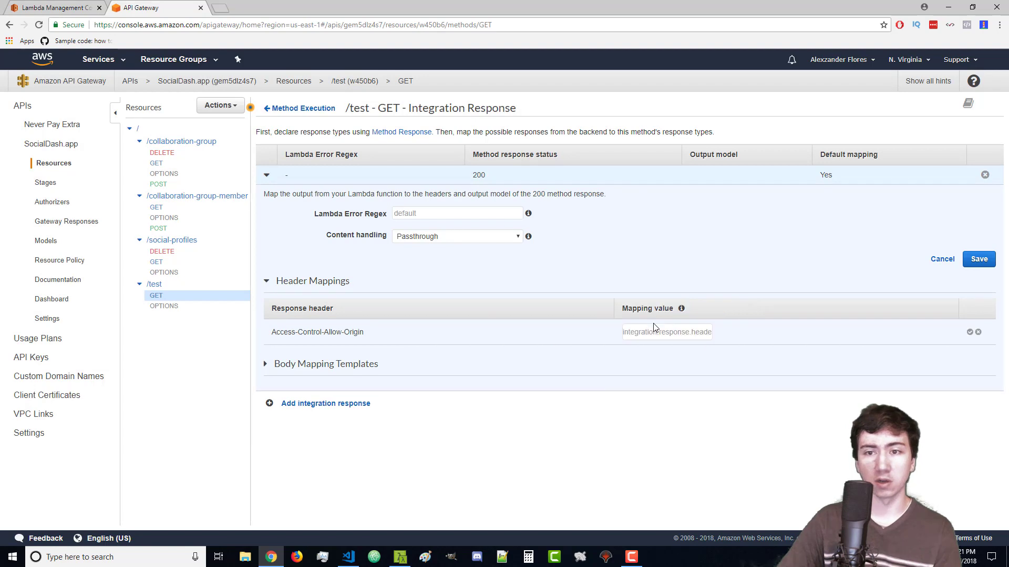
pyautogui.click(656, 329)
pyautogui.write("'*'")
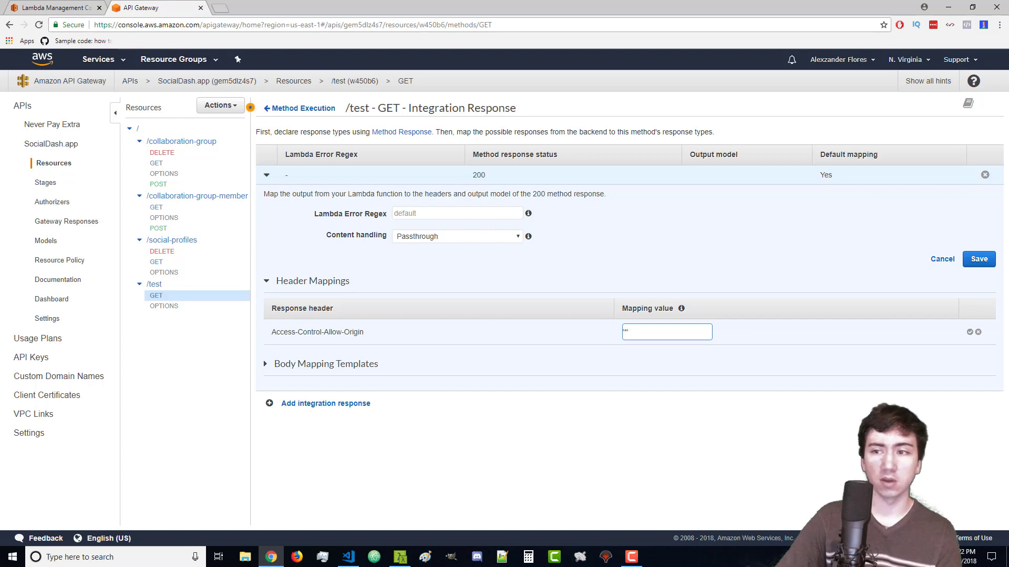
pyautogui.click(970, 332)
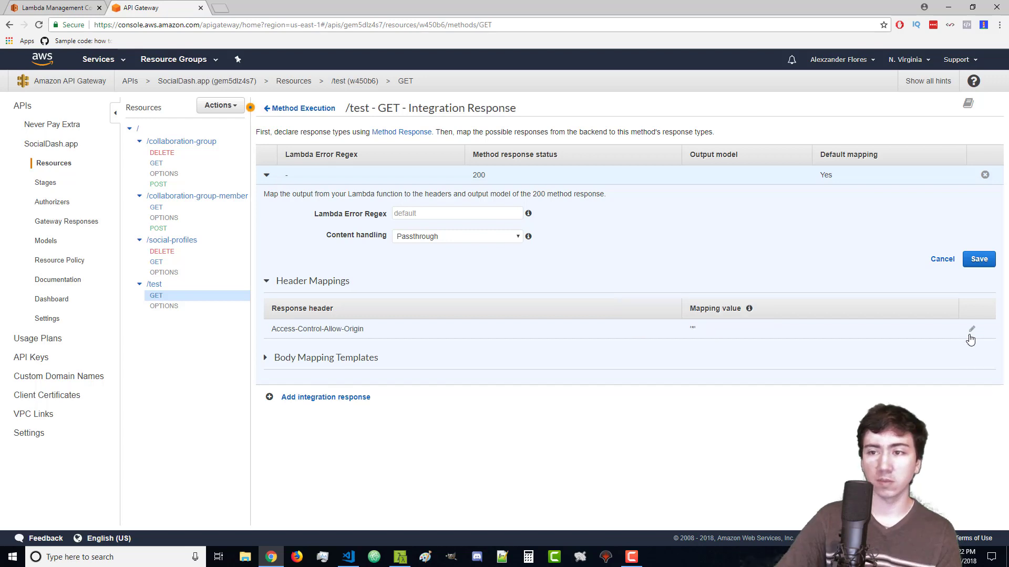
# - Run a test call of the /test GET method with the number query string set to 5
pyautogui.click(297, 110)
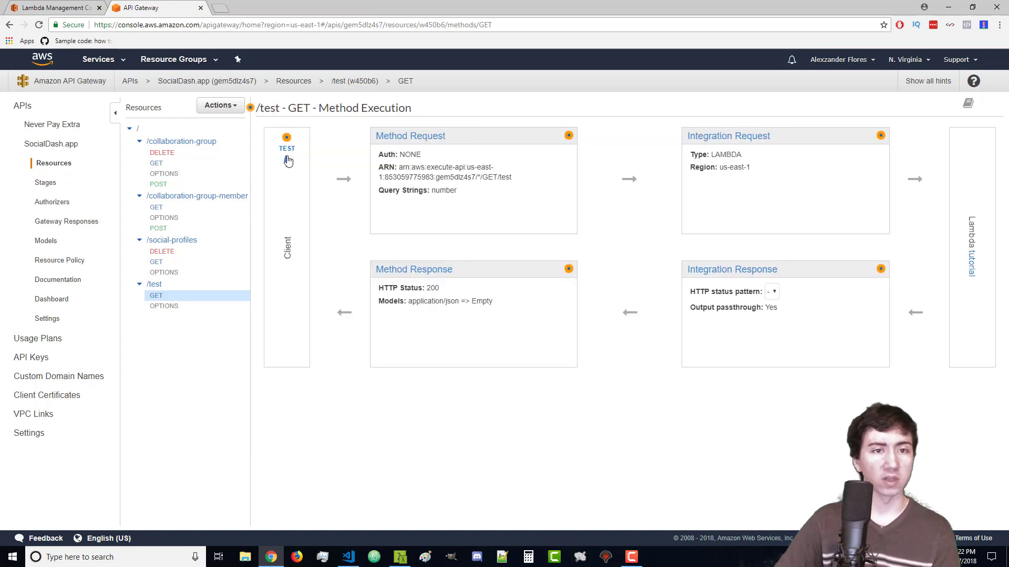
pyautogui.click(288, 161)
pyautogui.click(313, 238)
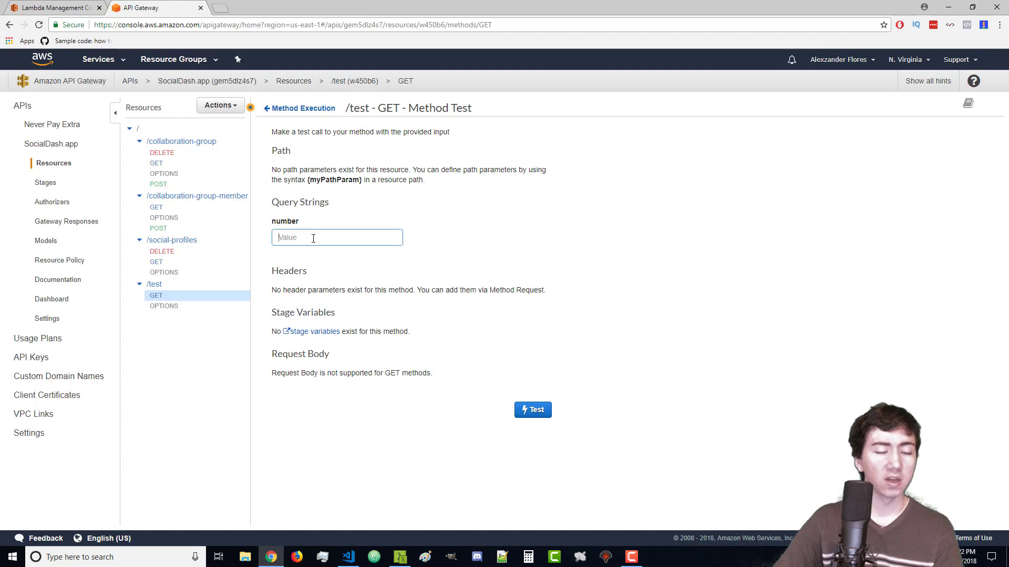
pyautogui.write('5')
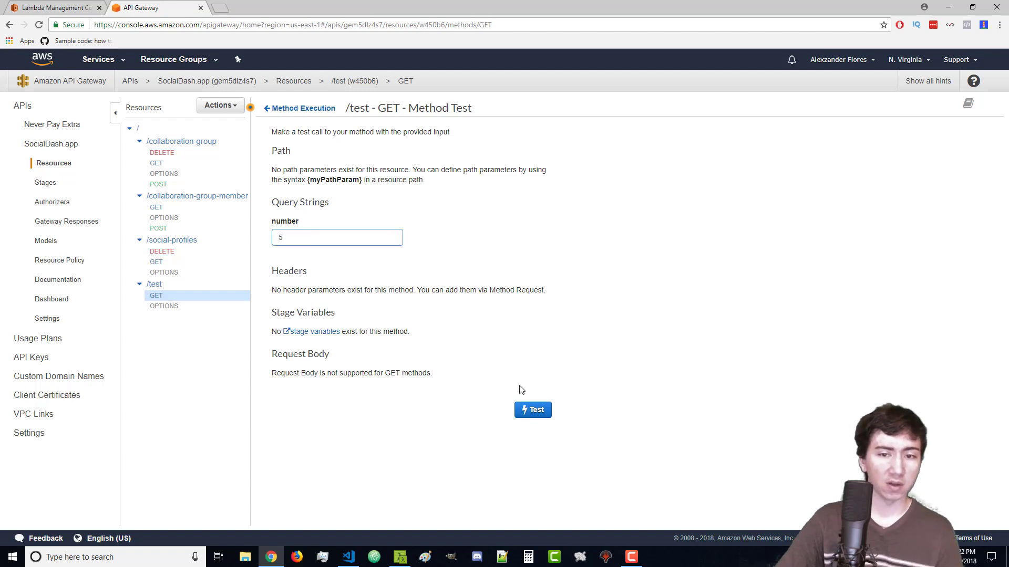
pyautogui.click(529, 411)
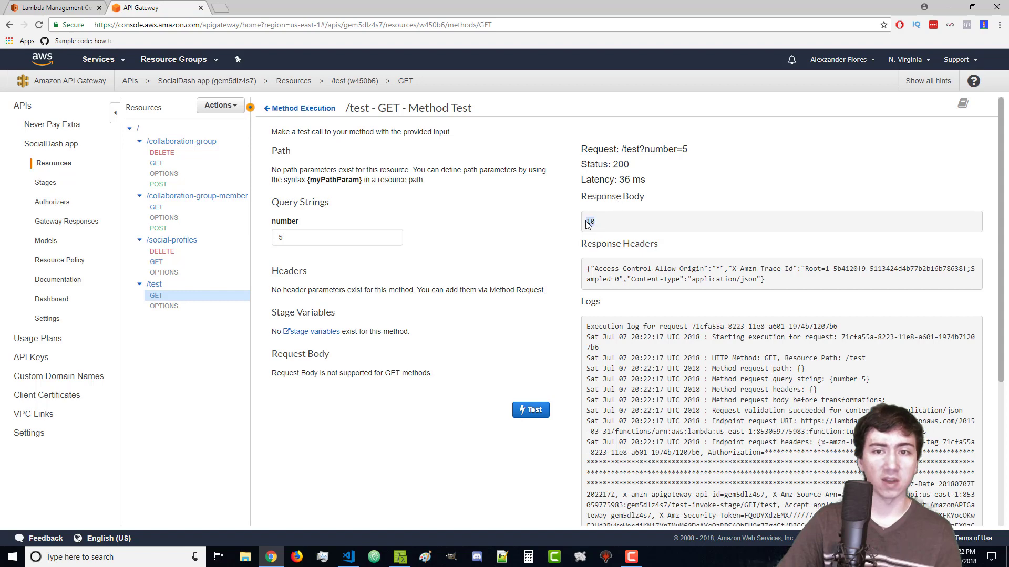
# - Deploy the API to the development stage
pyautogui.click(218, 107)
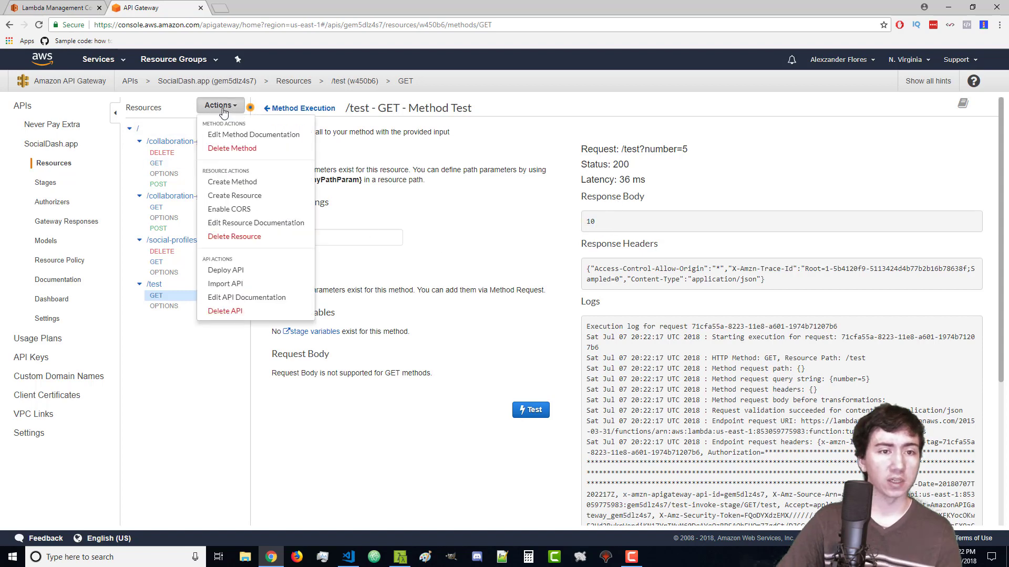
pyautogui.click(238, 271)
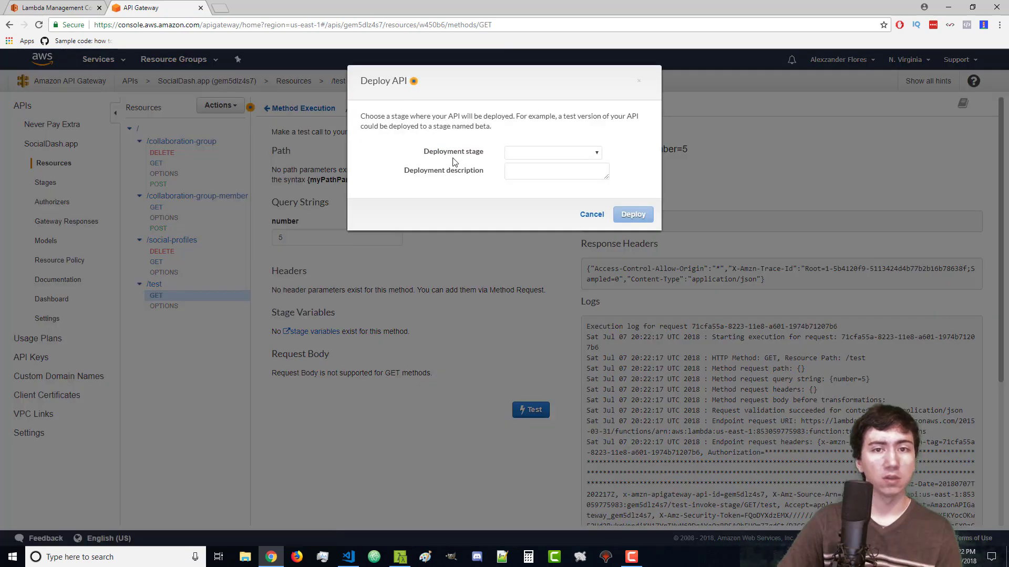
pyautogui.click(534, 152)
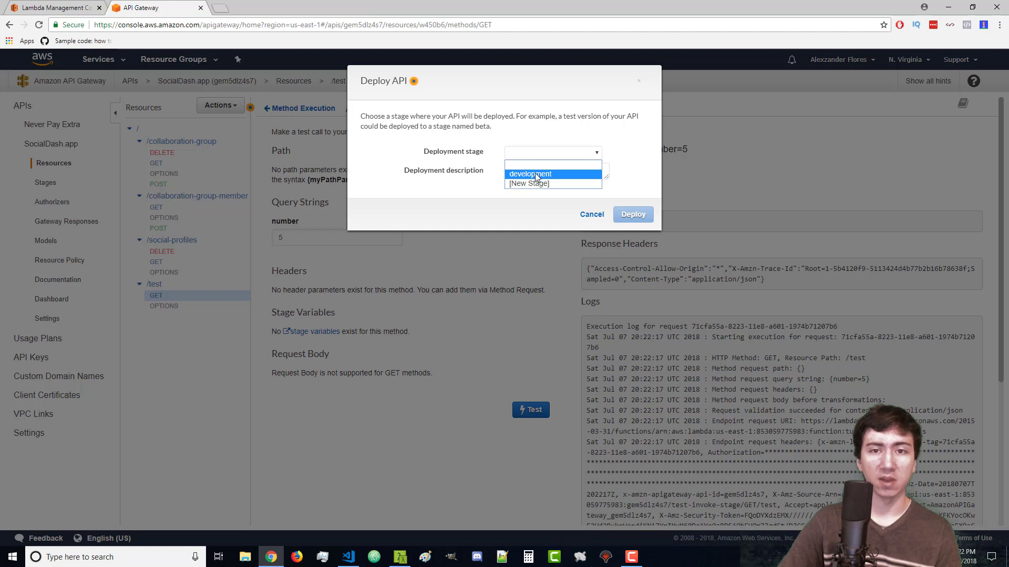
pyautogui.click(535, 174)
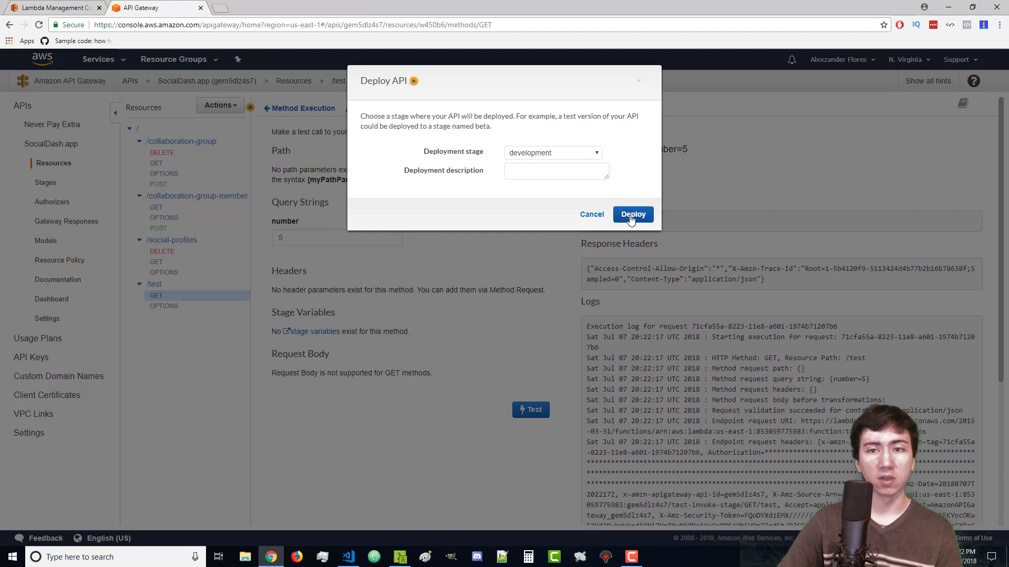
pyautogui.click(631, 219)
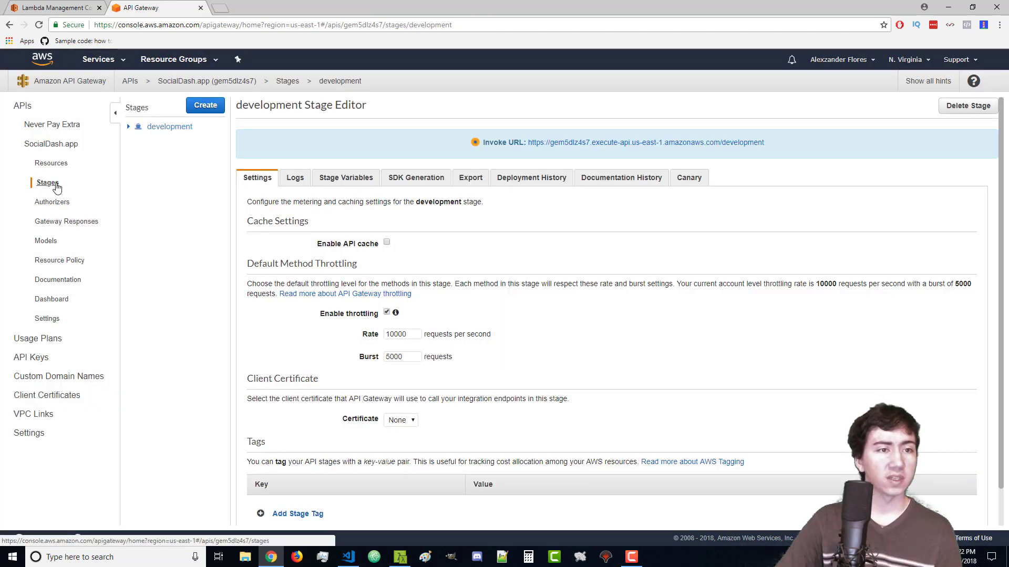
# - Copy the invoke URL of the /test GET method in the development stage
pyautogui.click(130, 128)
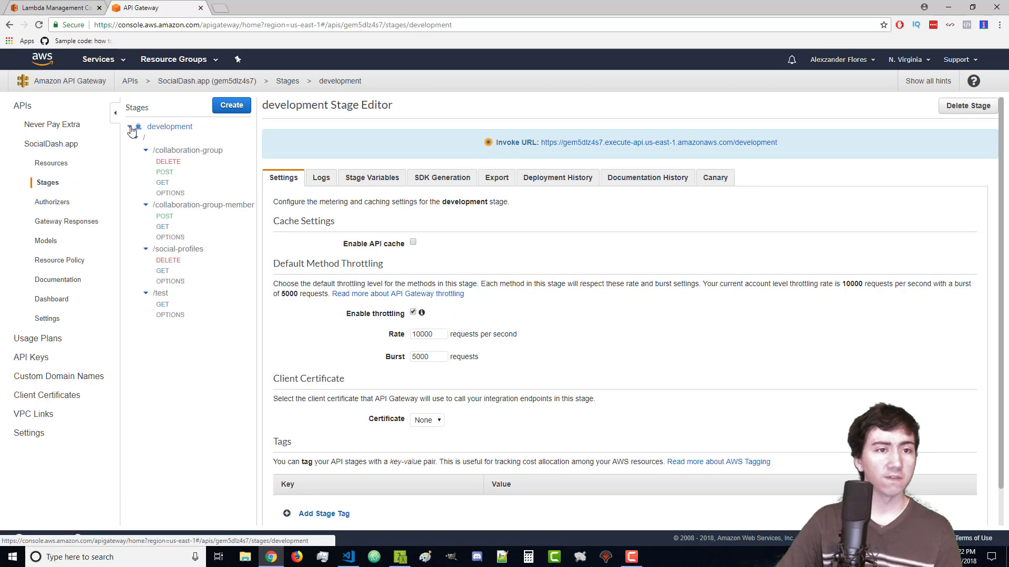
pyautogui.click(162, 306)
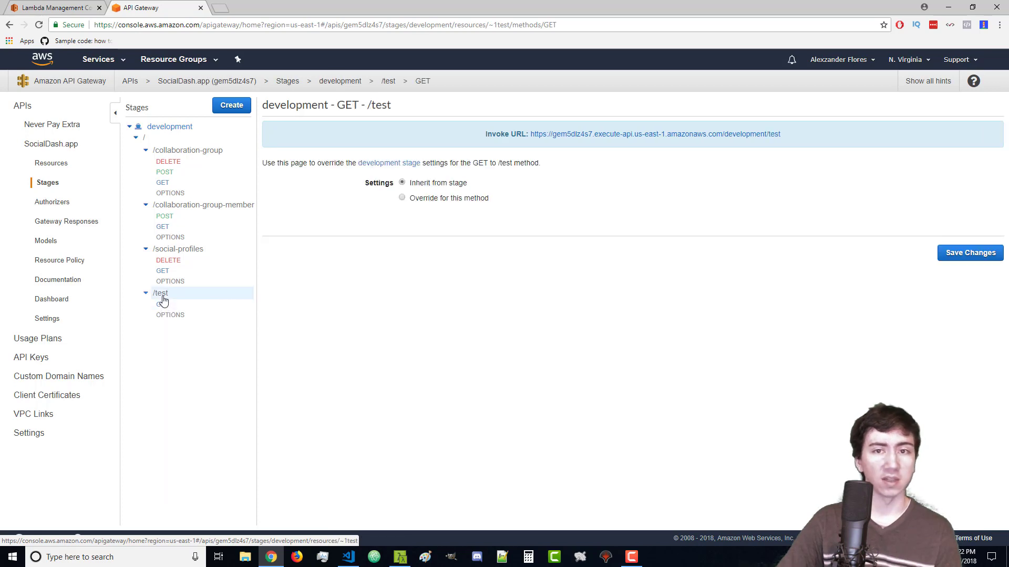
pyautogui.rightClick(567, 137)
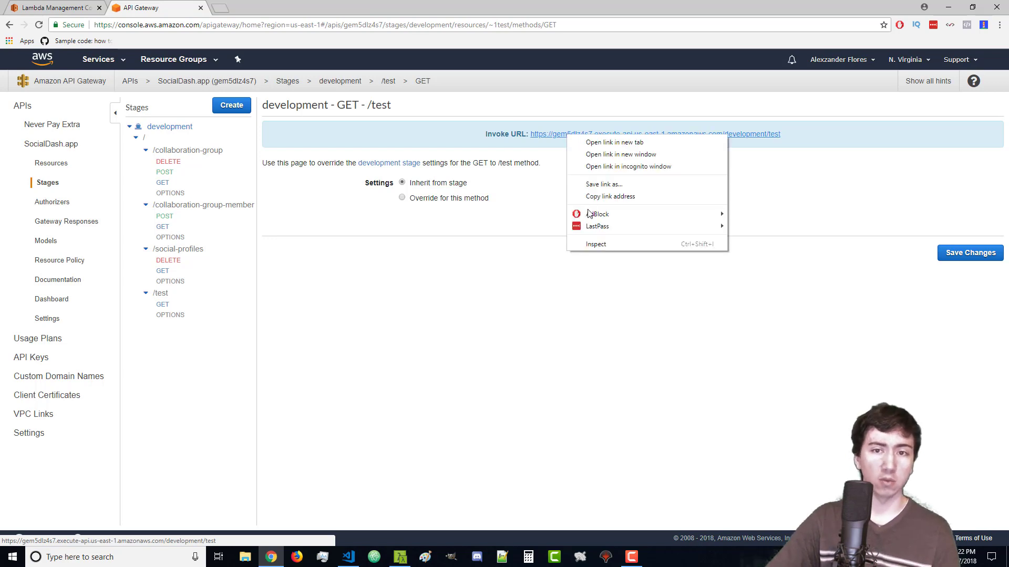
pyautogui.click(652, 198)
# - Load the copied invoke URL in a new browser tab with ?number=10 appended
pyautogui.click(227, 7)
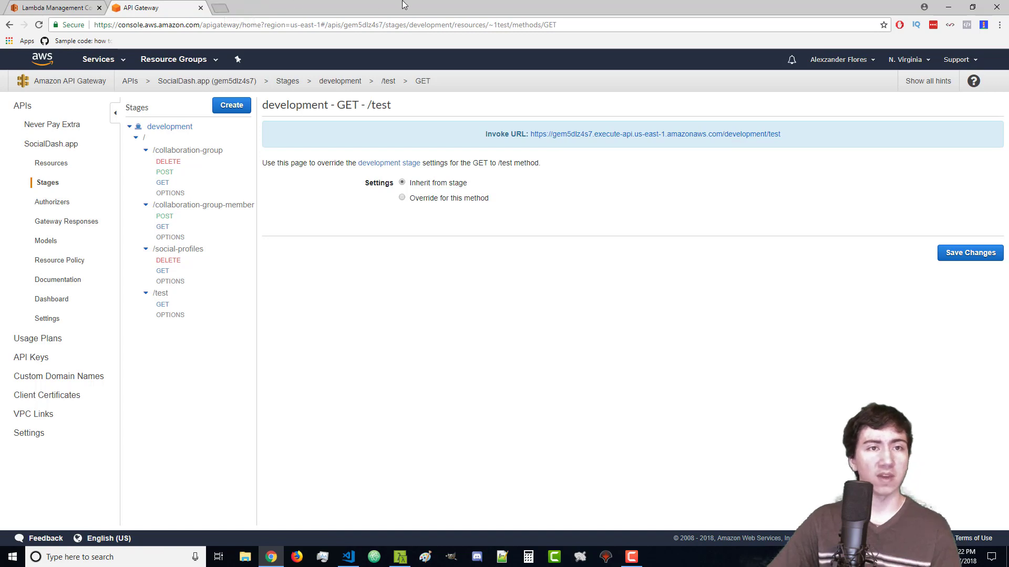
pyautogui.hotkey('ctrl', 'v')
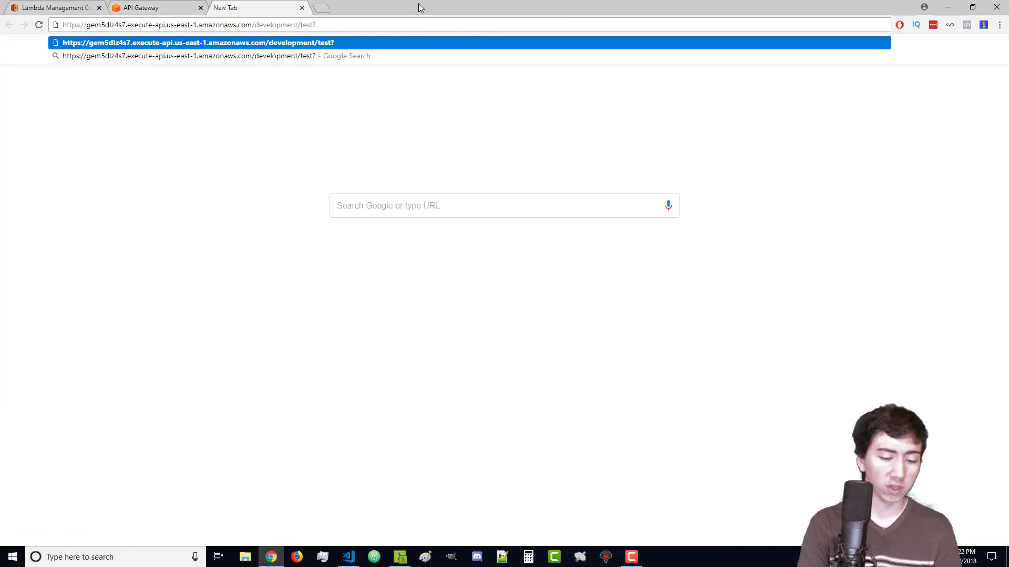
pyautogui.write('?number=10')
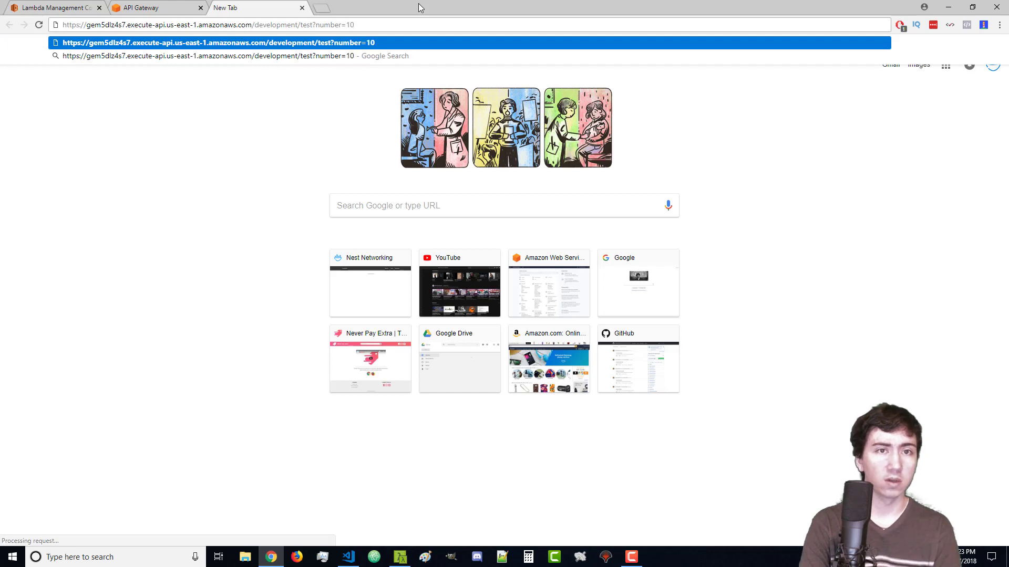
pyautogui.press('Return')
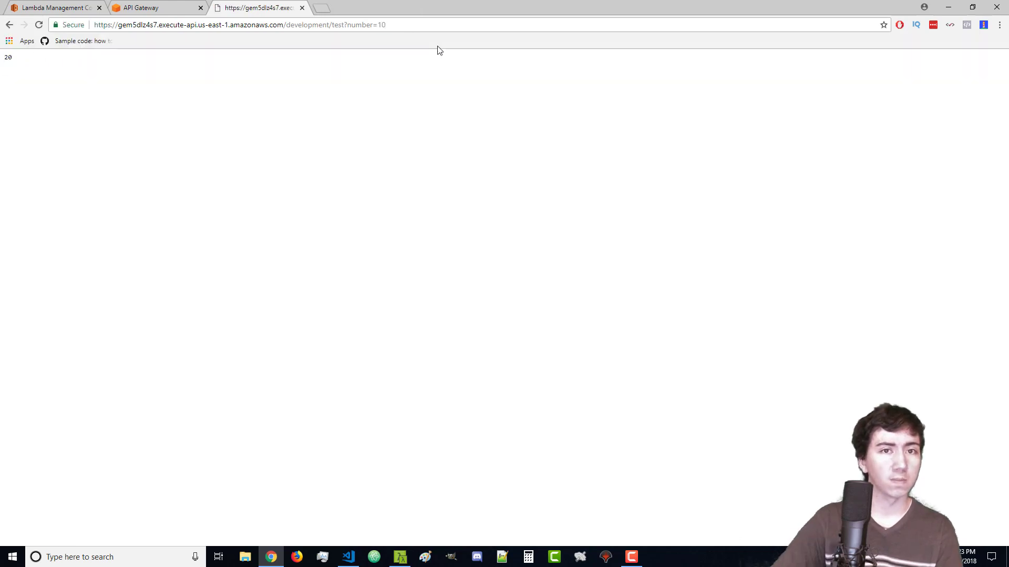
# - Request the endpoint again with the number parameter changed to 500 and check the response
pyautogui.moveTo(378, 25); pyautogui.dragTo(406, 28)
pyautogui.write('500')
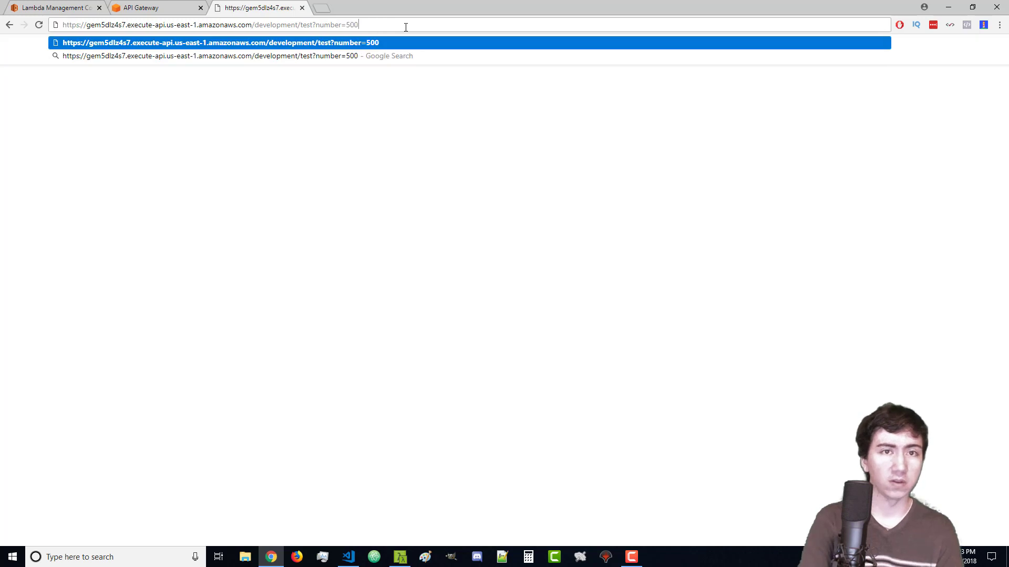
pyautogui.press('Return')
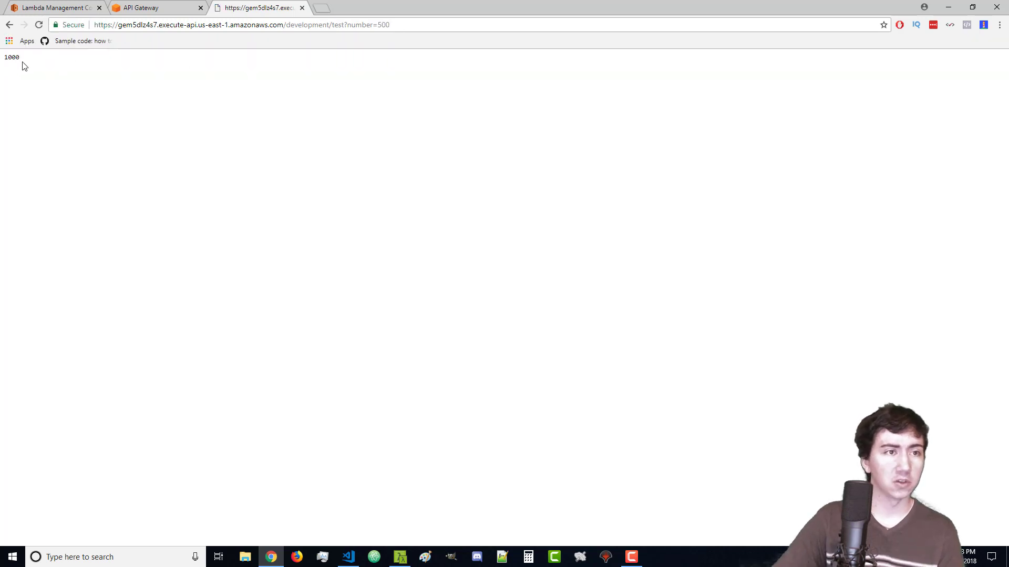
pyautogui.doubleClick(13, 57)
pyautogui.click(88, 73)
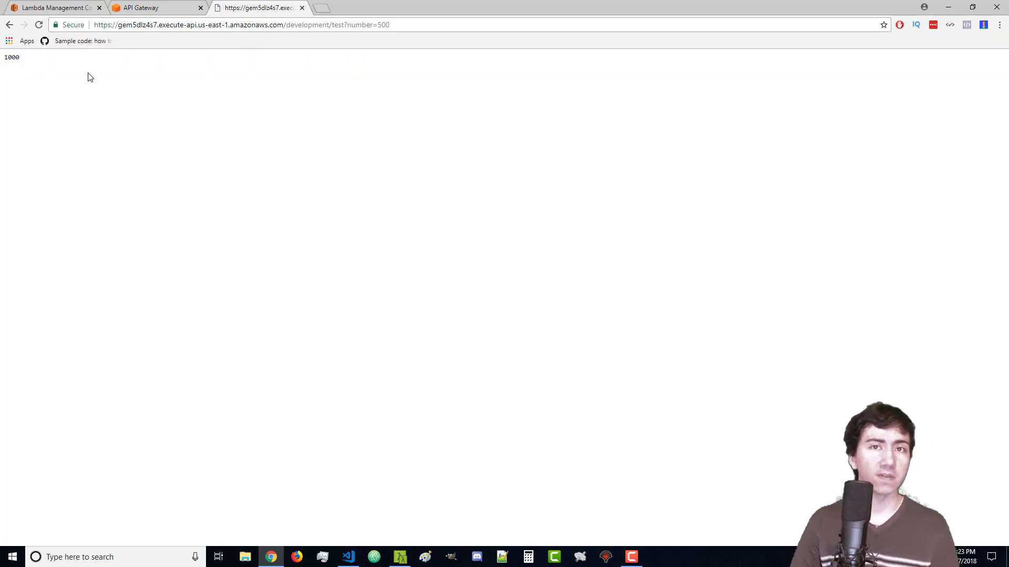